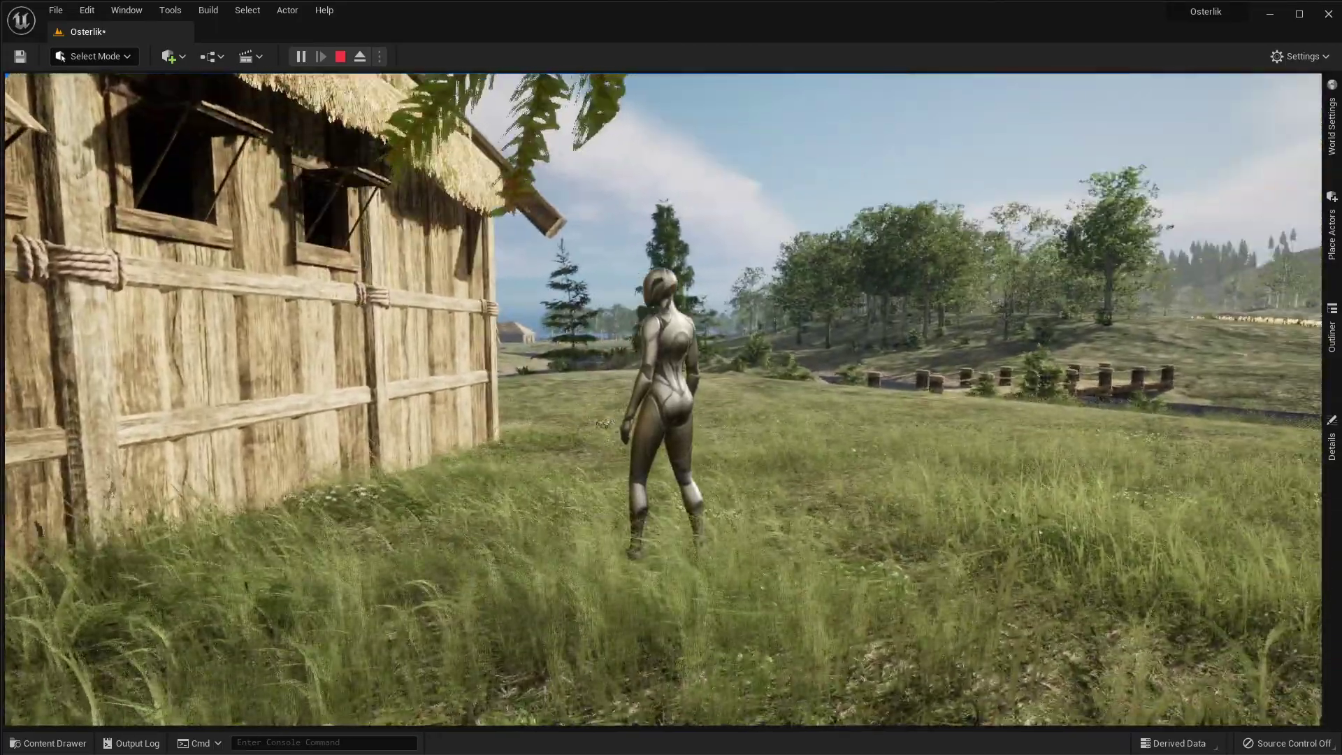
Move the character from the wooden hut through the grass and across the rope-railed footbridge over the river
{"action": "key", "text": "w"}
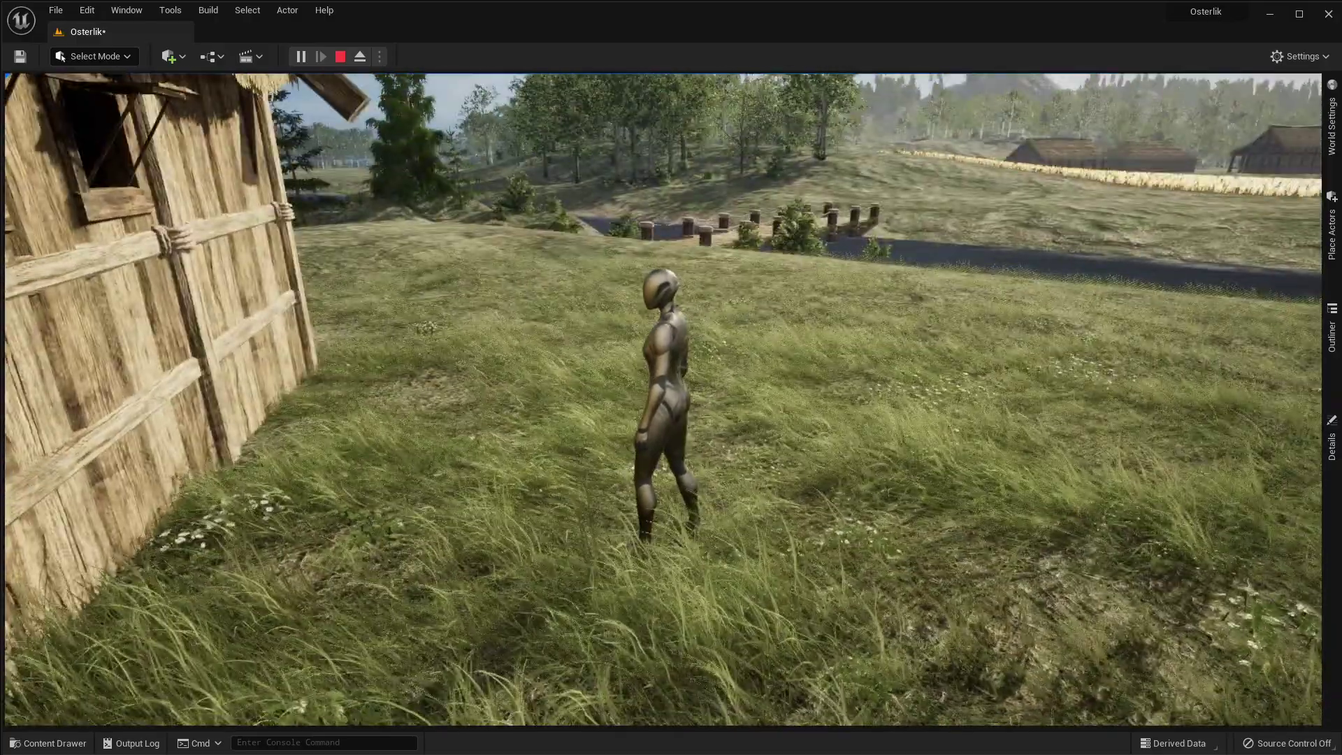
{"action": "key", "text": "w"}
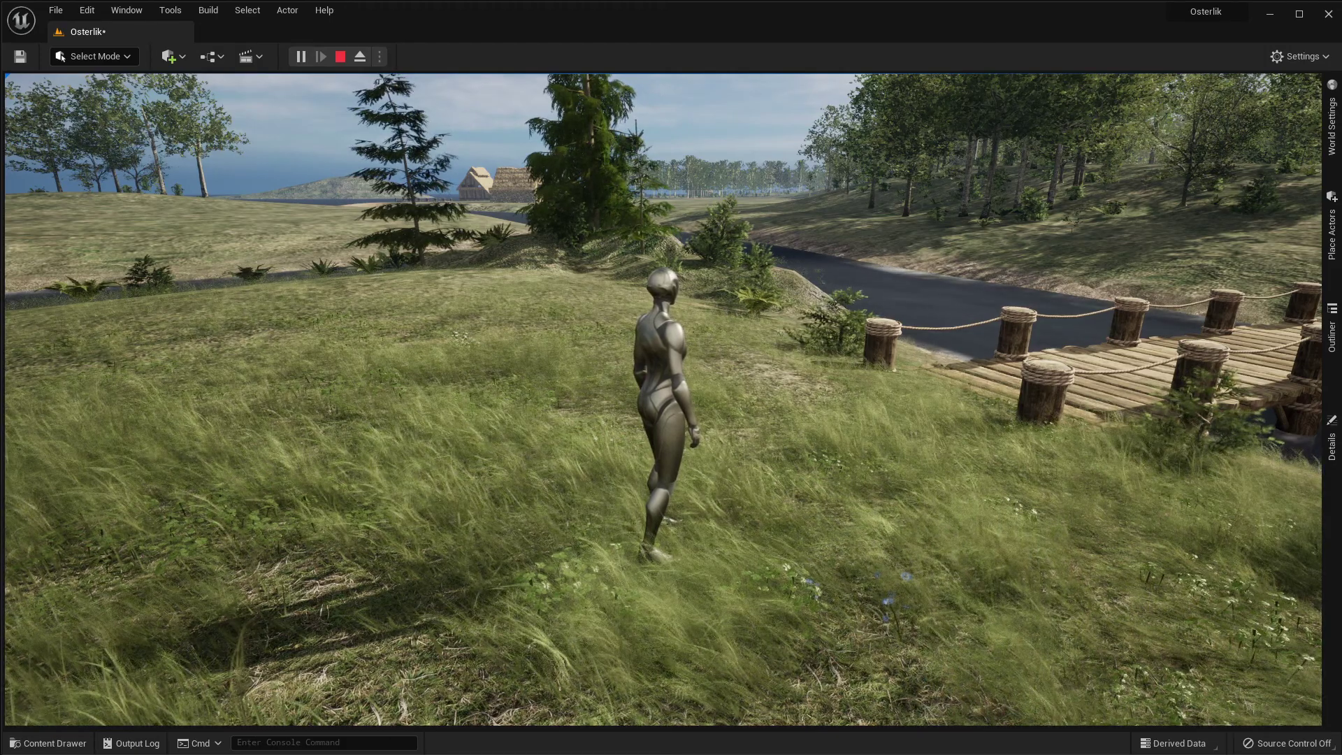
{"action": "key", "text": "w"}
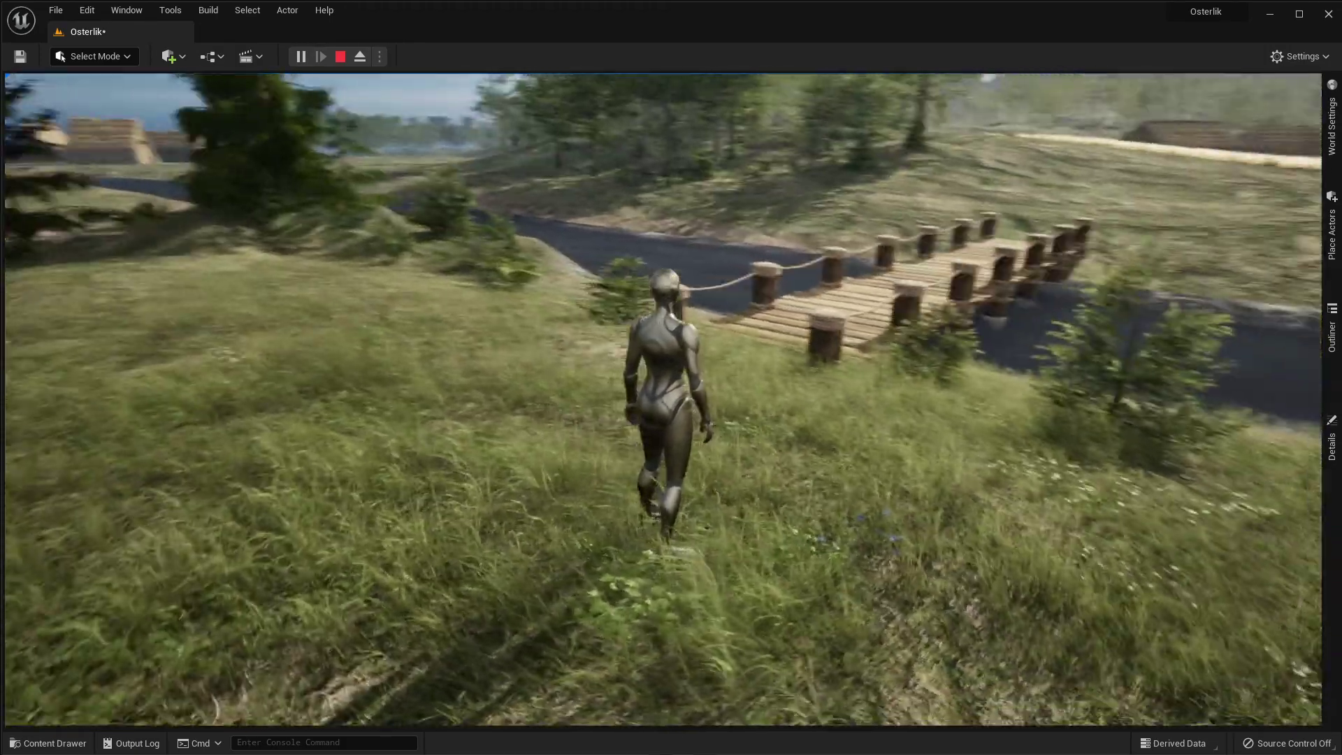
{"action": "key", "text": "w"}
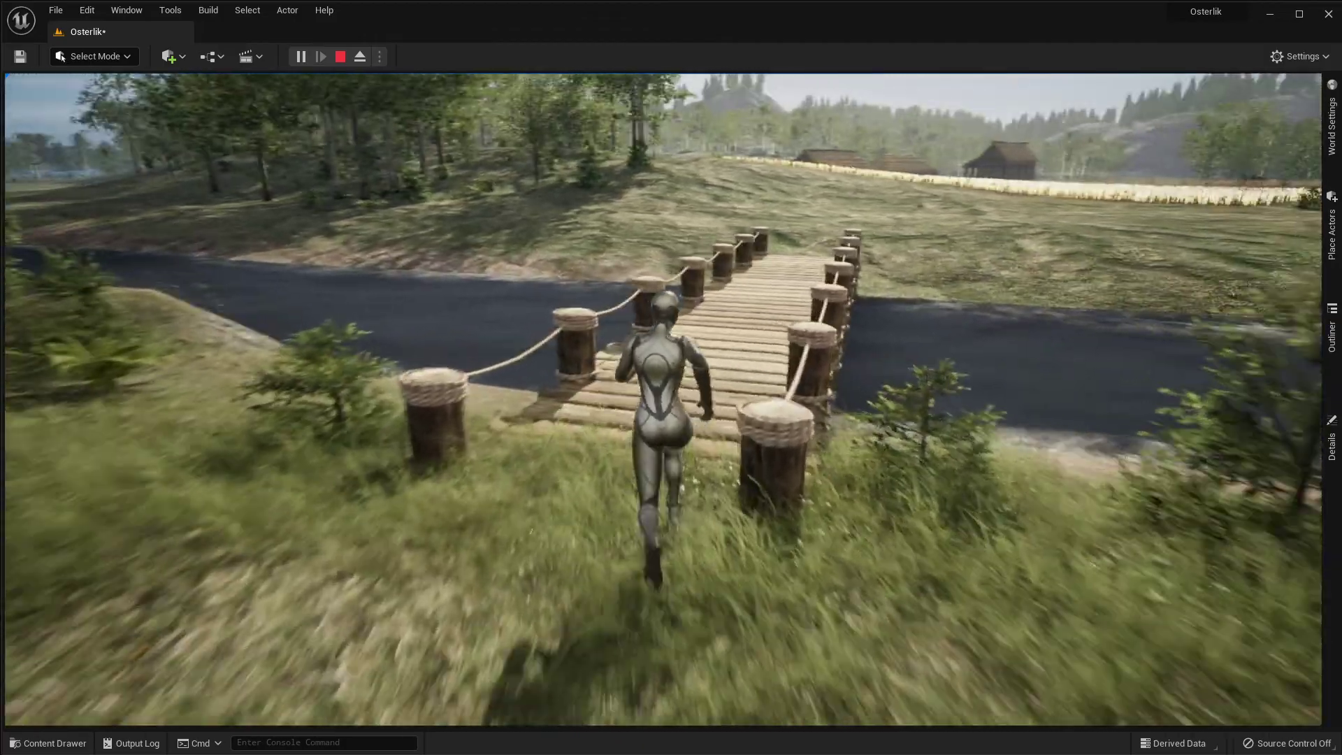
{"action": "key", "text": "w"}
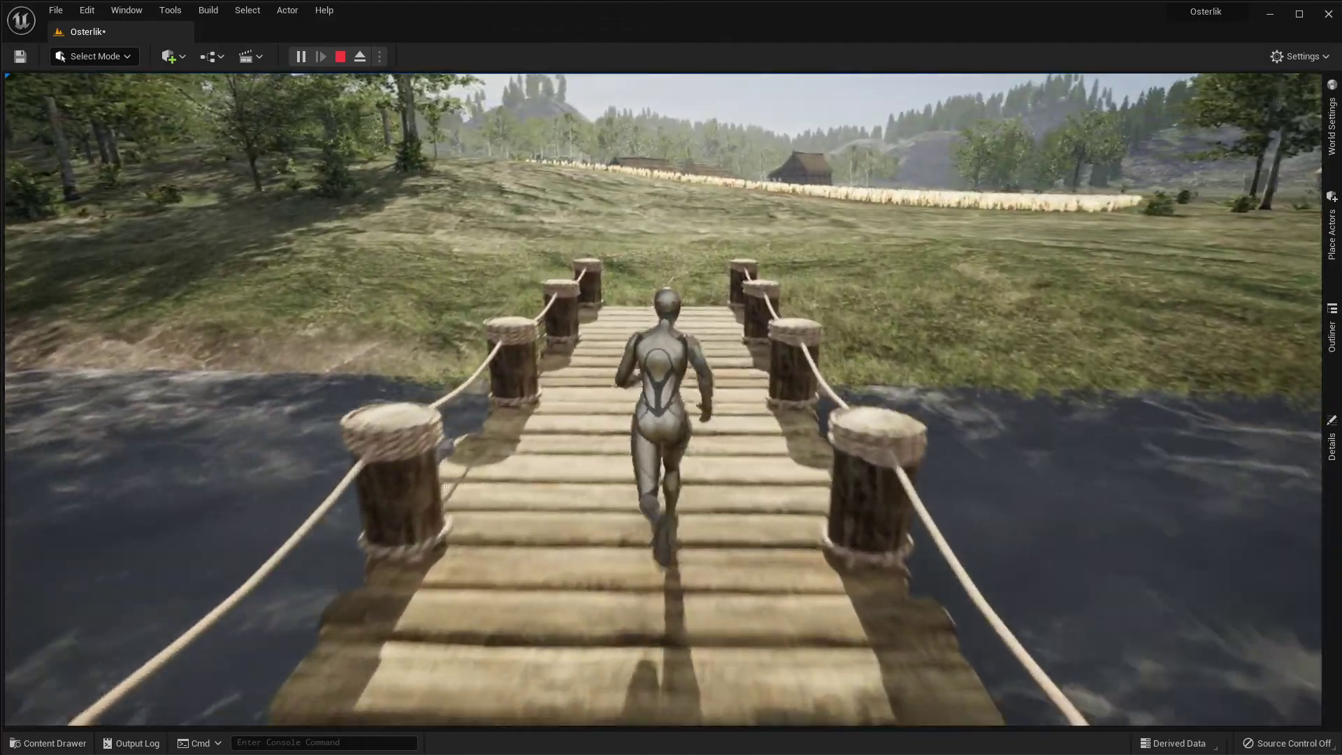
{"action": "key", "text": "w"}
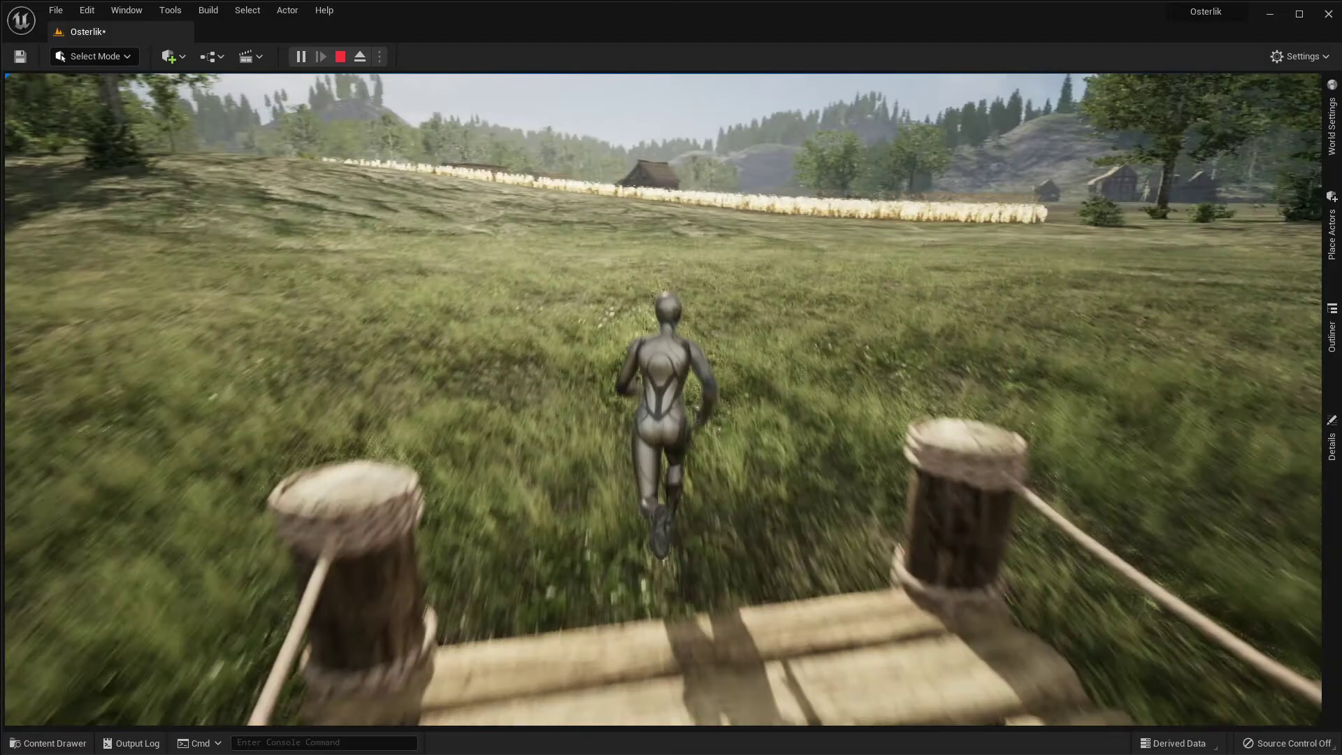
Run the character across the meadow from the footbridge to the edge of the wheat field
{"action": "key", "text": "w"}
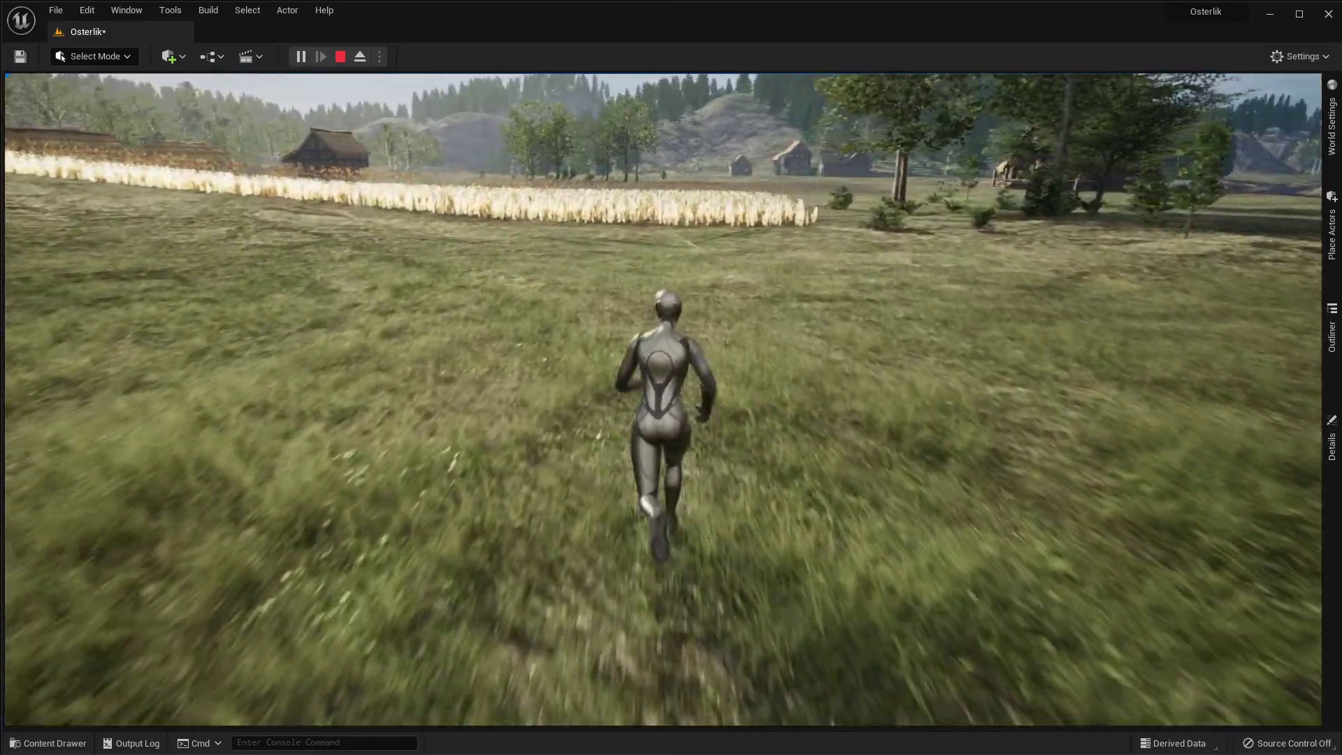
{"action": "key", "text": "w"}
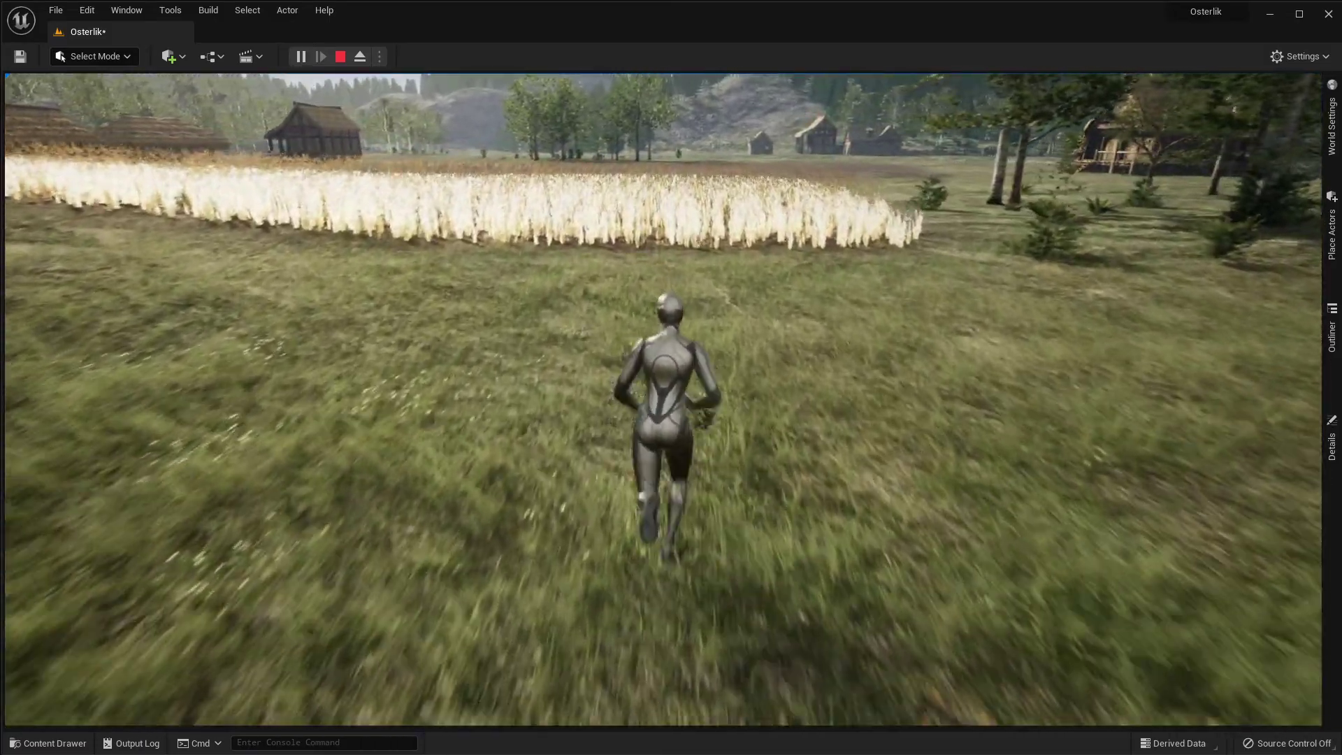
{"action": "key", "text": "w"}
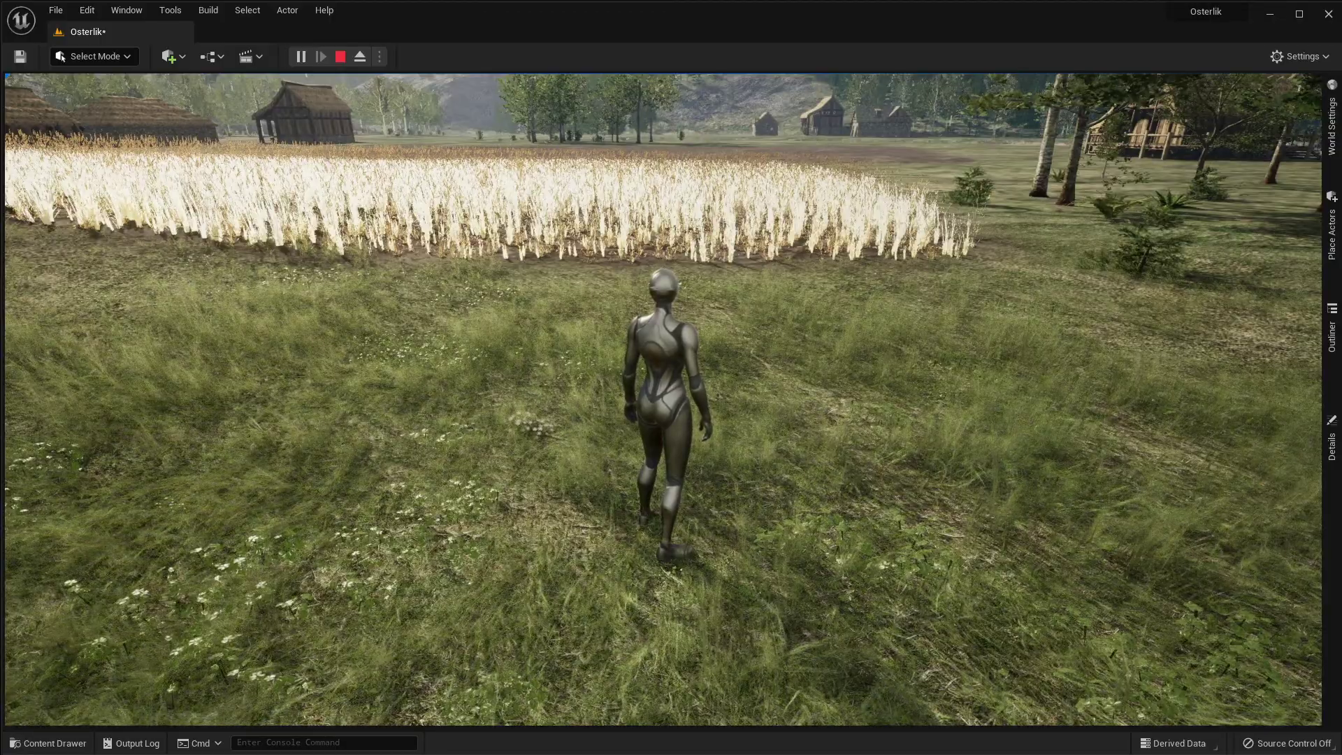
{"action": "key", "text": "w"}
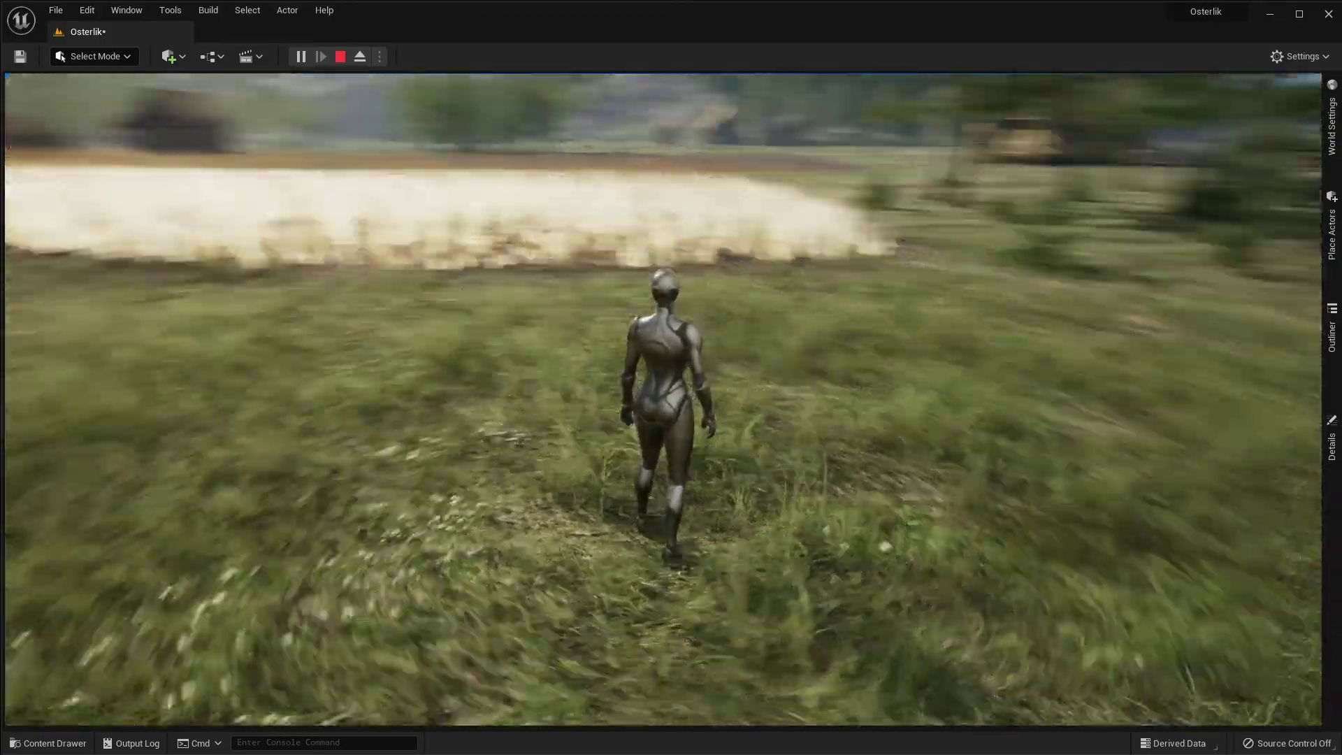
{"action": "key", "text": "w"}
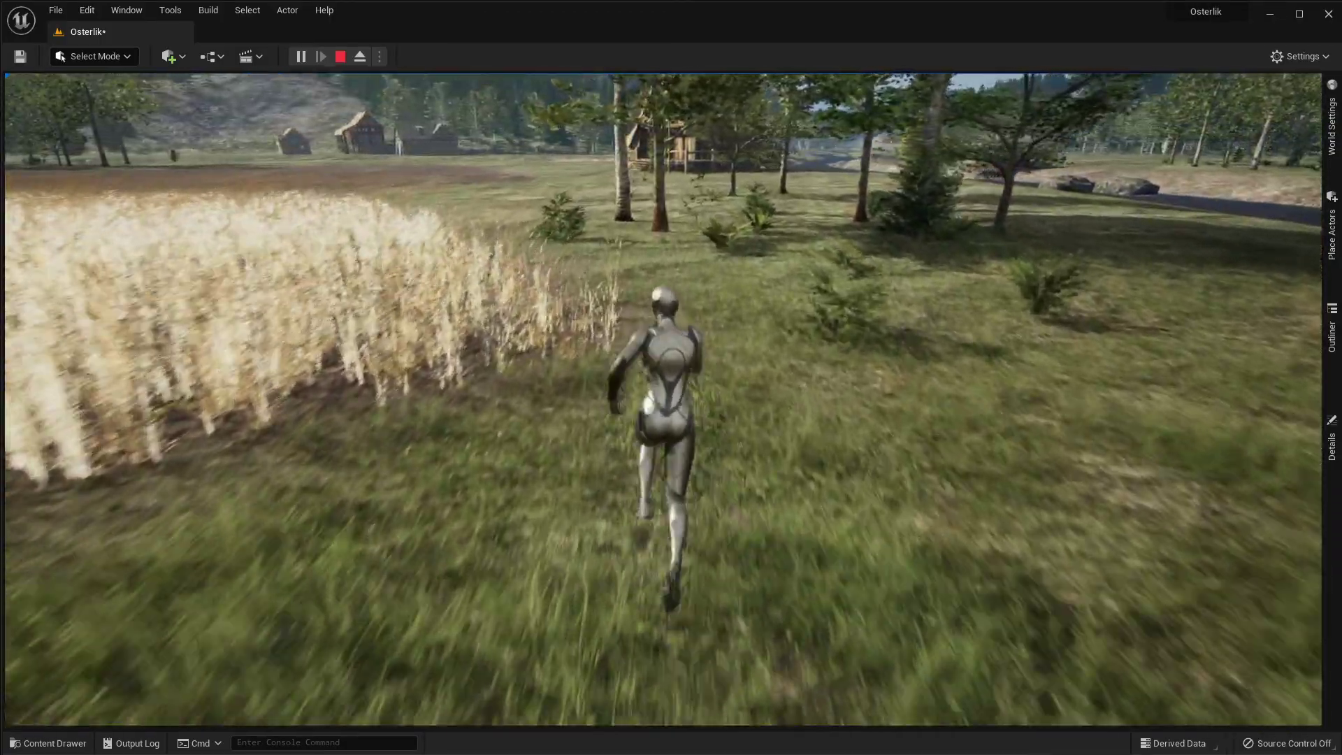
{"action": "key", "text": "w"}
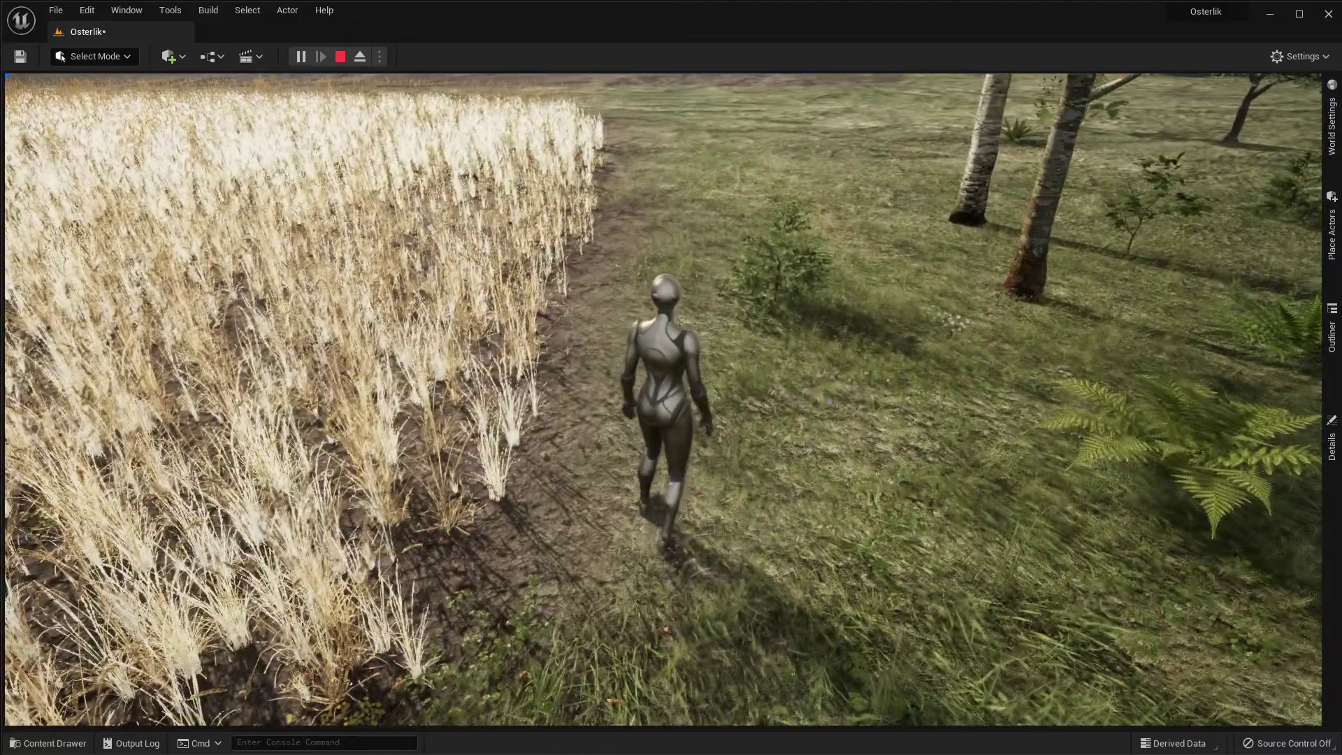
Follow the edge of the wheat field to the grass in front of the ploughed field
{"action": "key", "text": "w"}
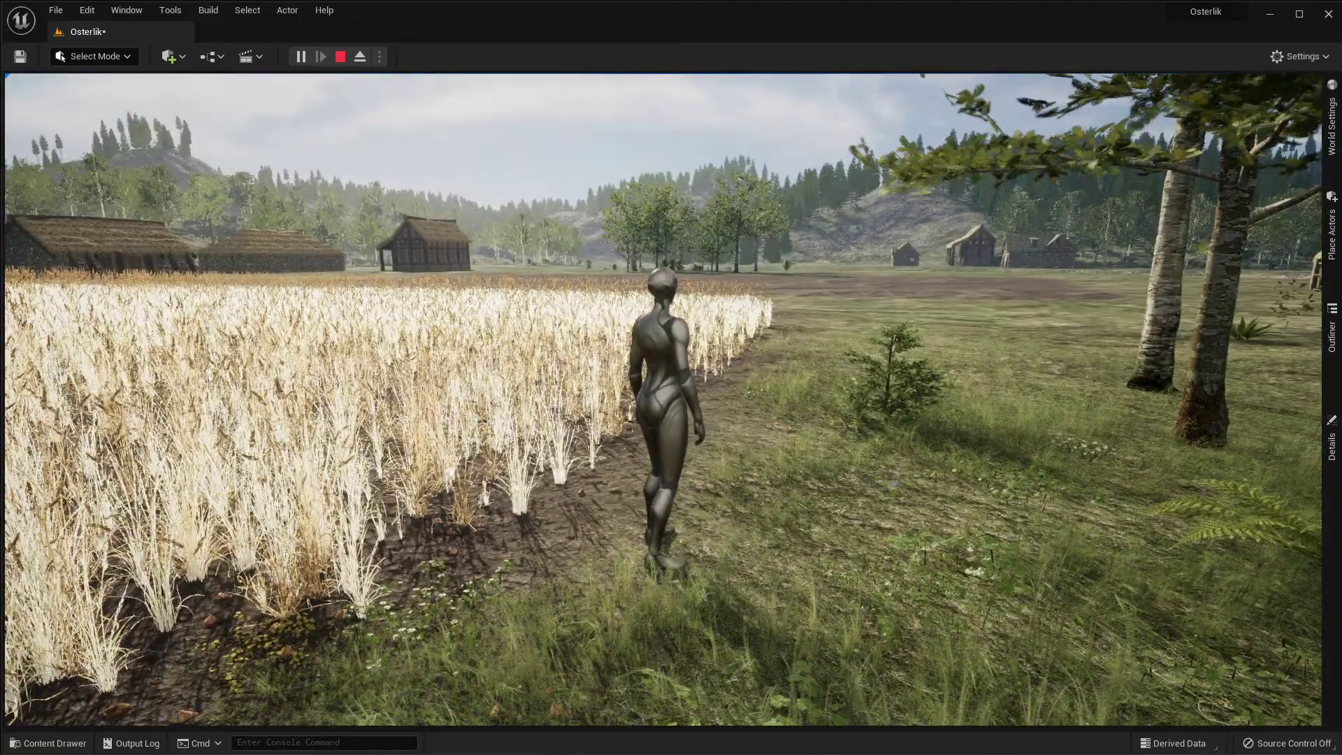
{"action": "key", "text": "w"}
{"action": "key", "text": "w"}
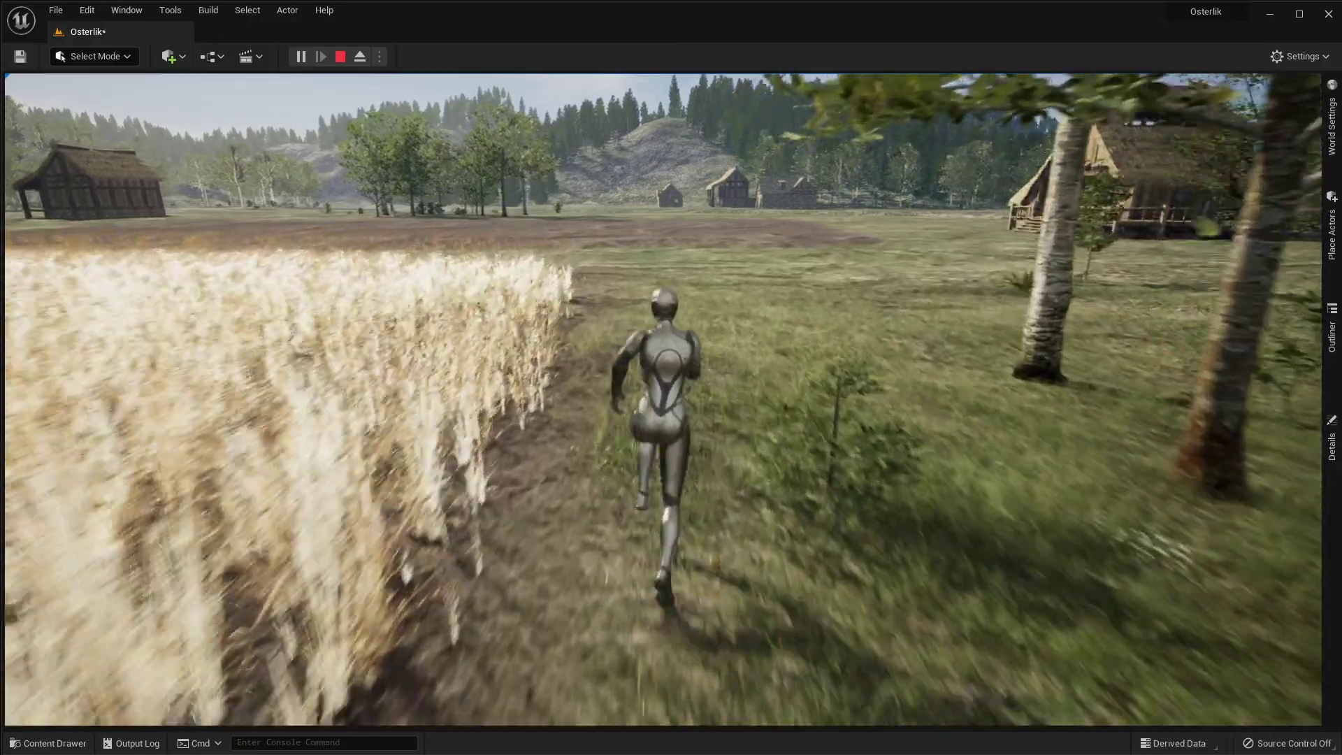
{"action": "key", "text": "w"}
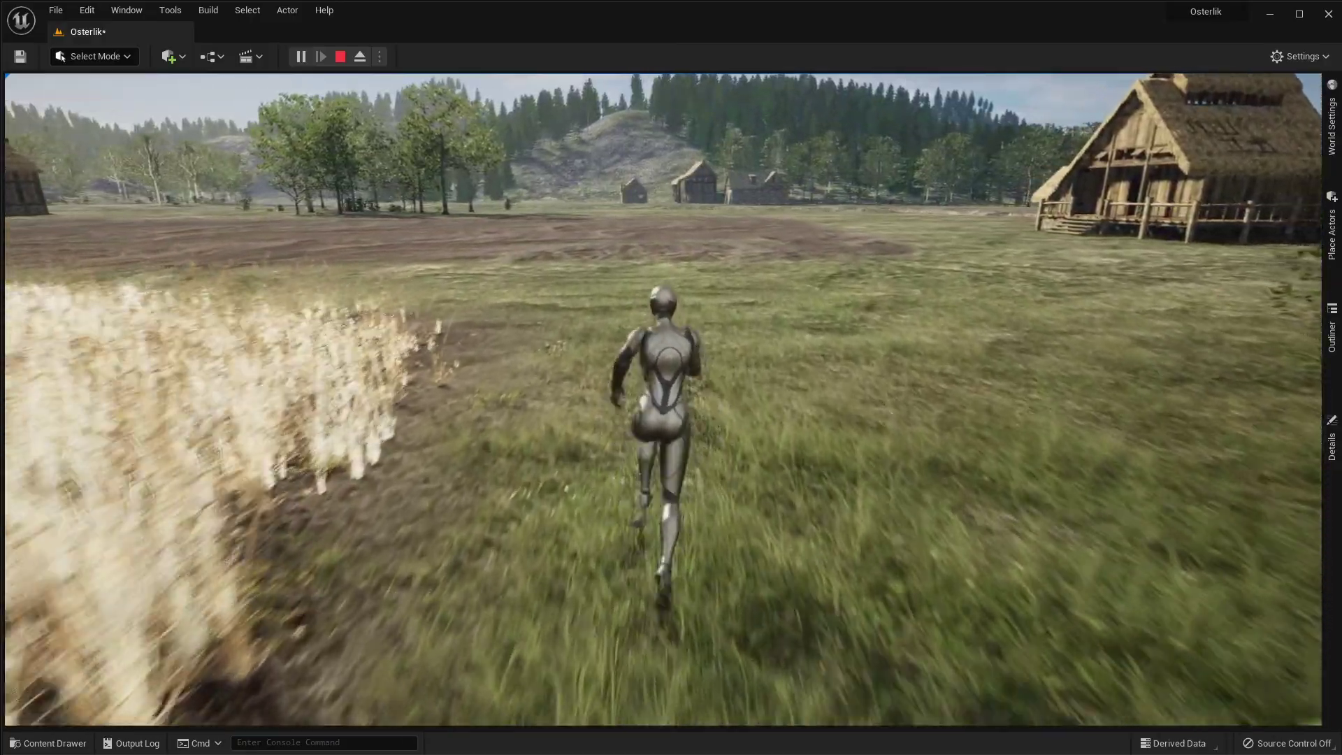
{"action": "key", "text": "w"}
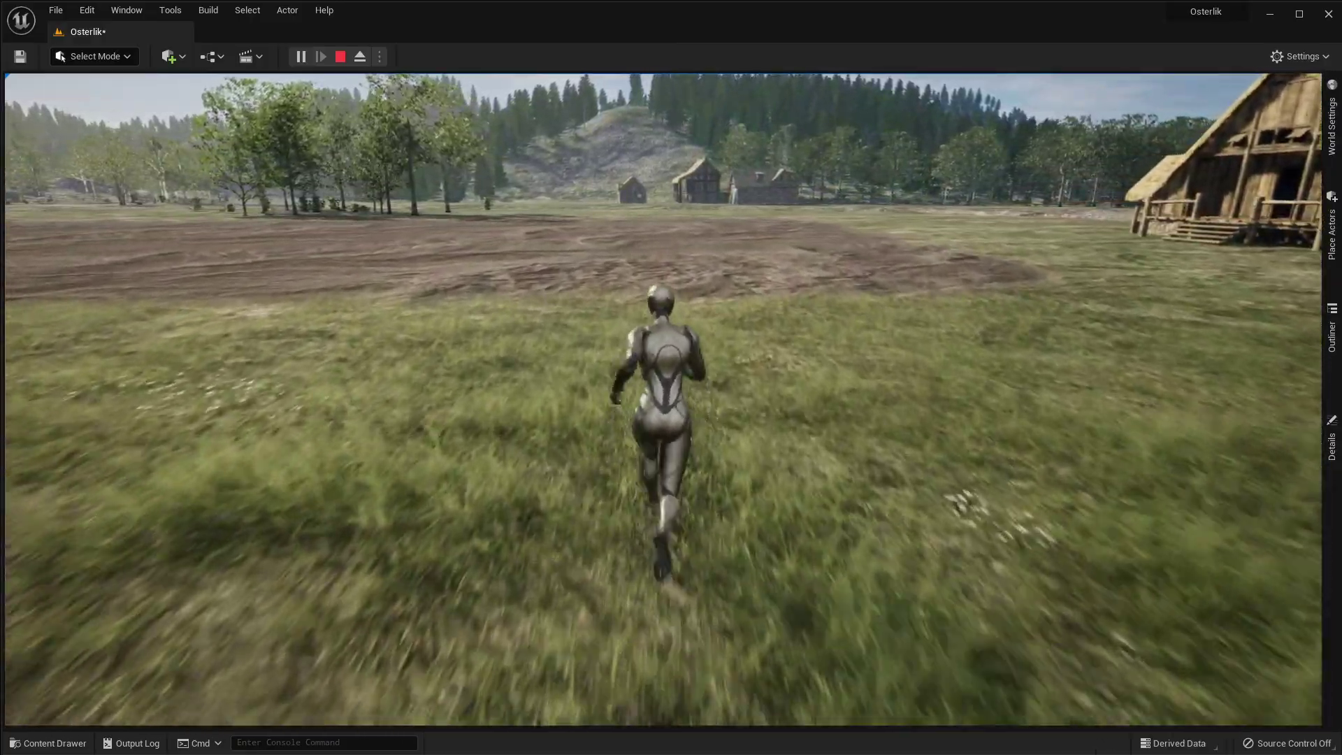
{"action": "mouse_move", "coordinate": [61, 57]}
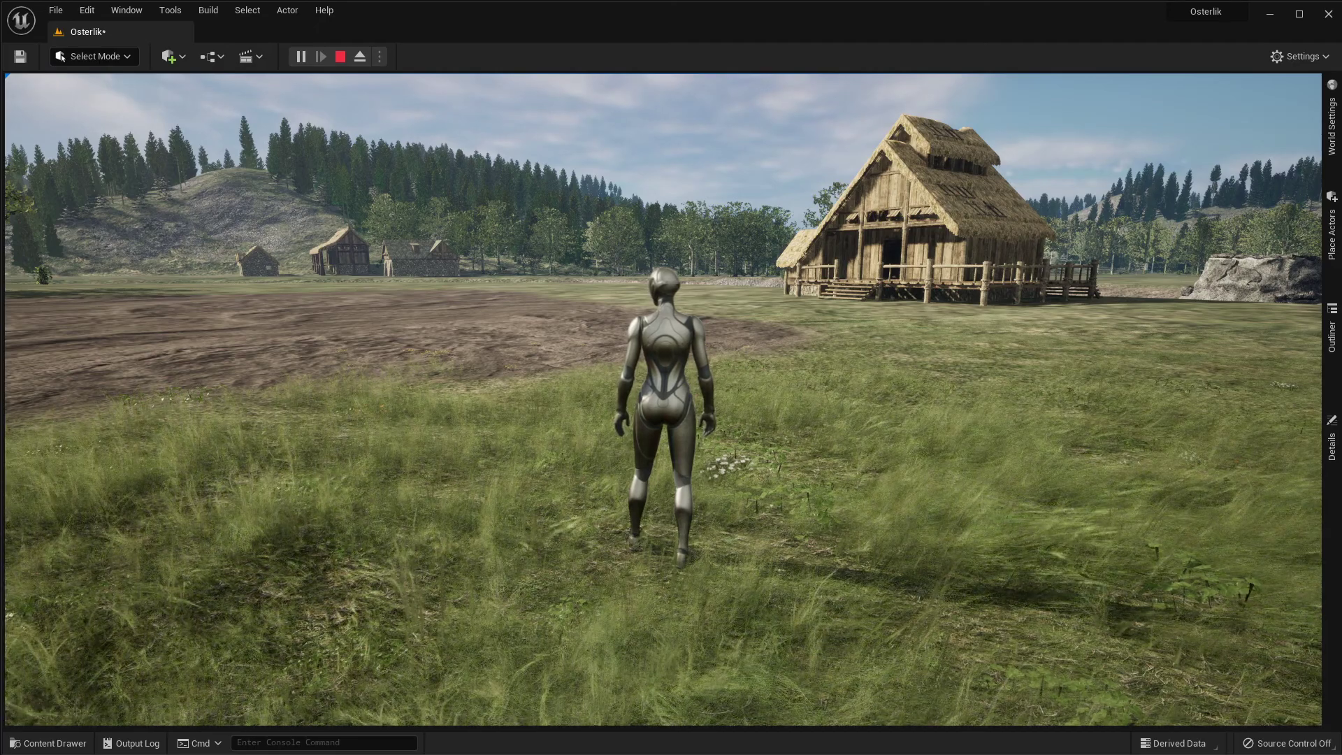
Look around the ploughed field, and run the character up the porch steps into the large thatched house
{"action": "mouse_move", "coordinate": [671, 377]}
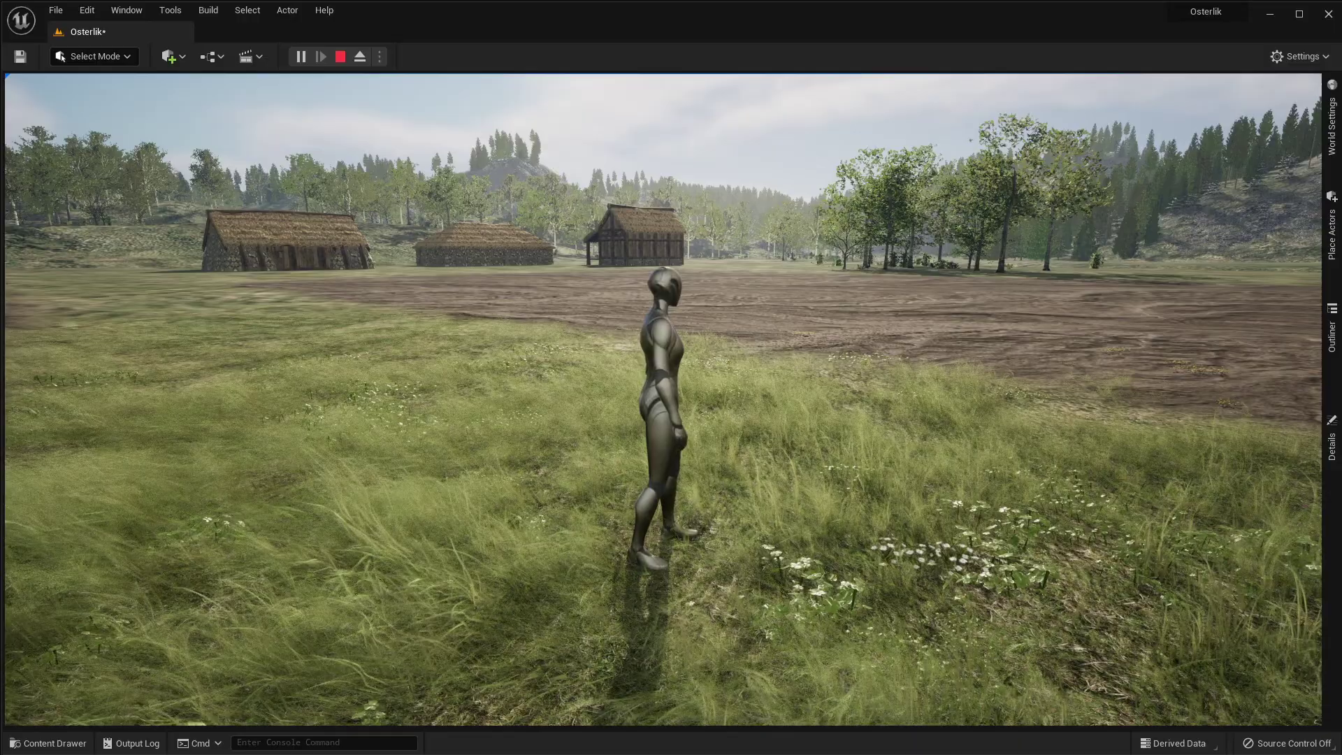
{"action": "key", "text": "w"}
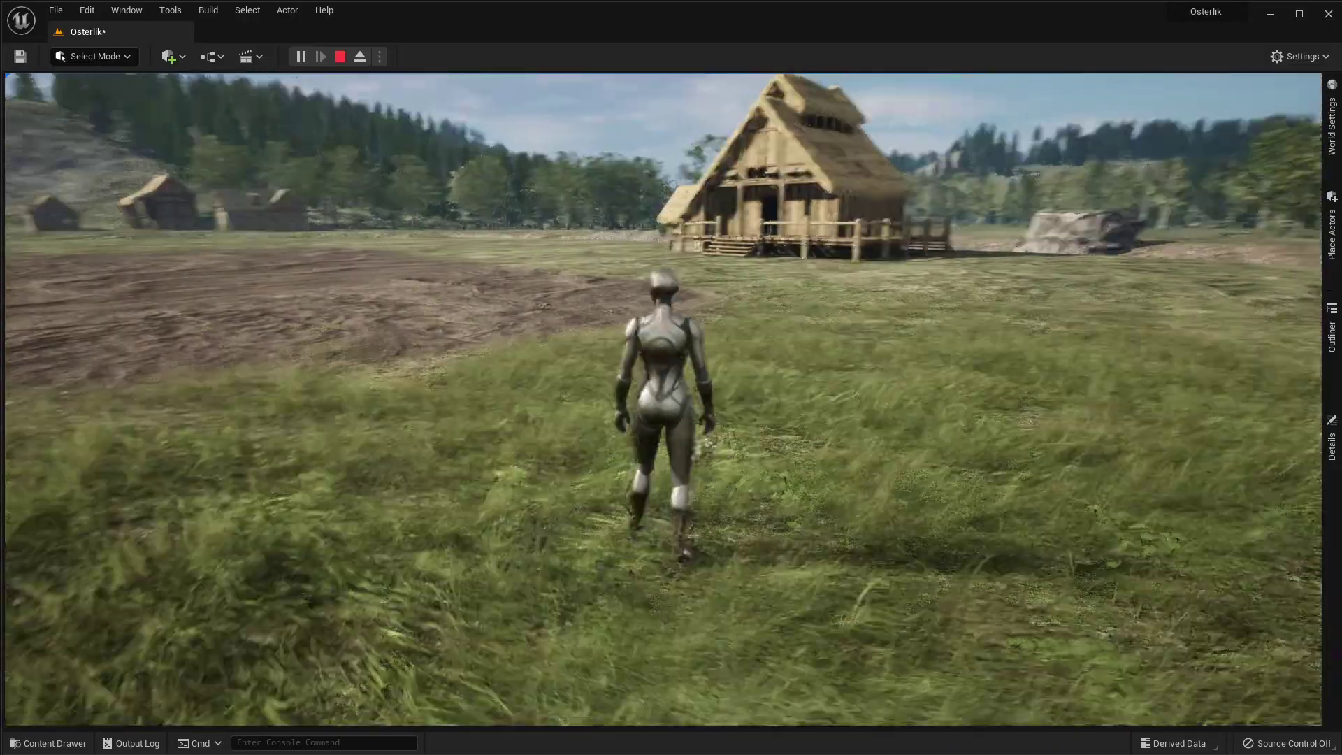
{"action": "key", "text": "w"}
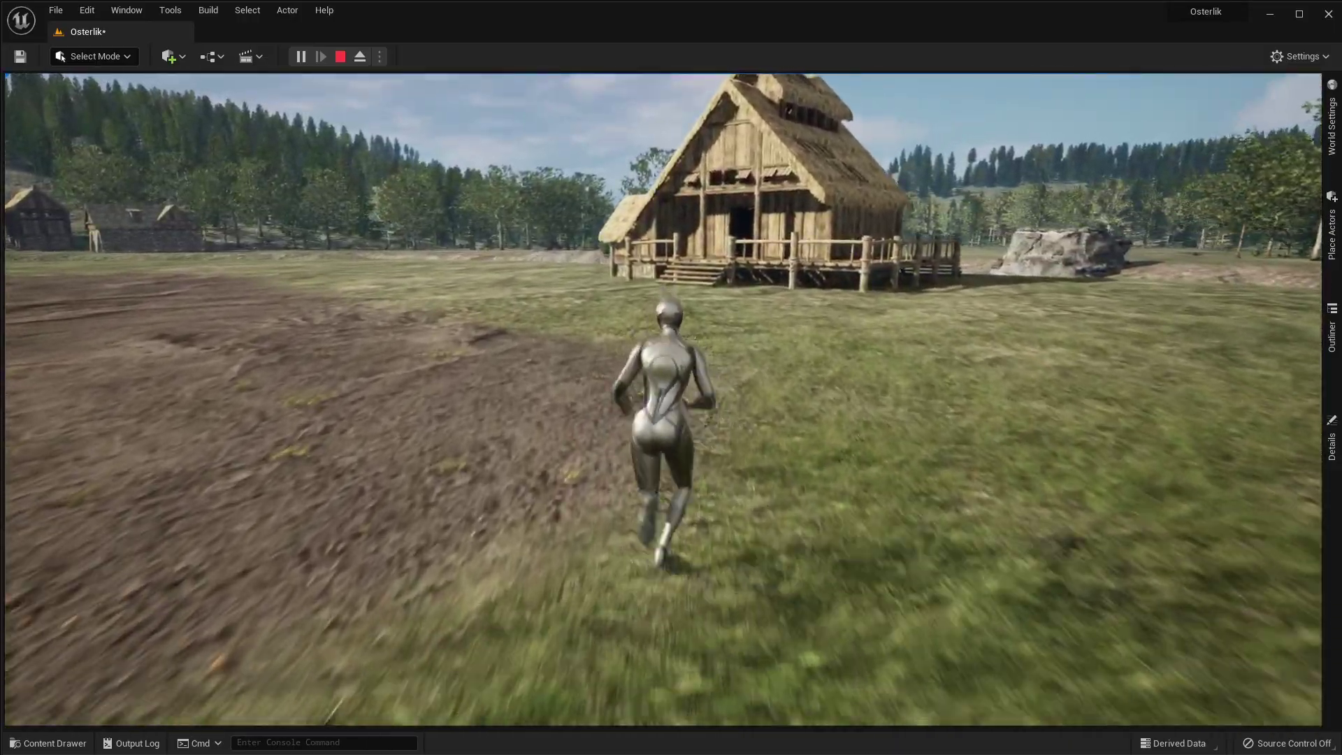
{"action": "key", "text": "w"}
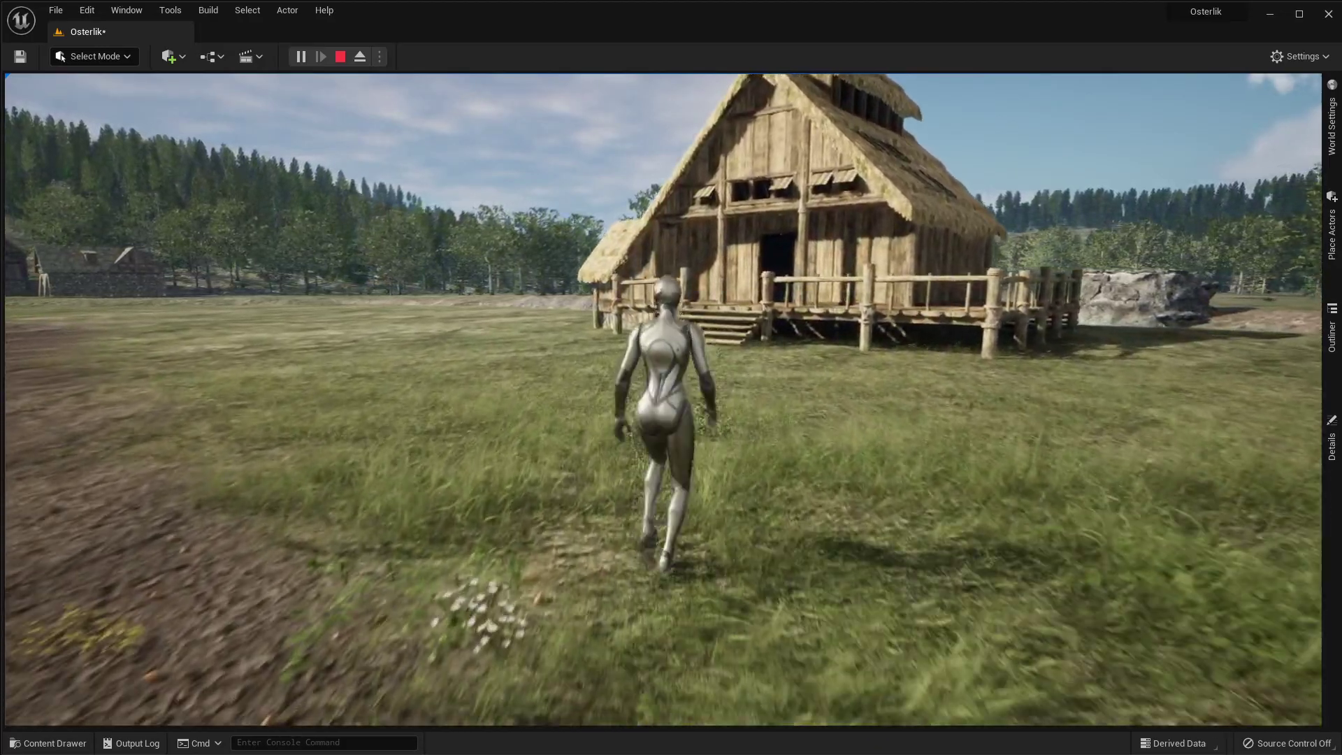
{"action": "key", "text": "w"}
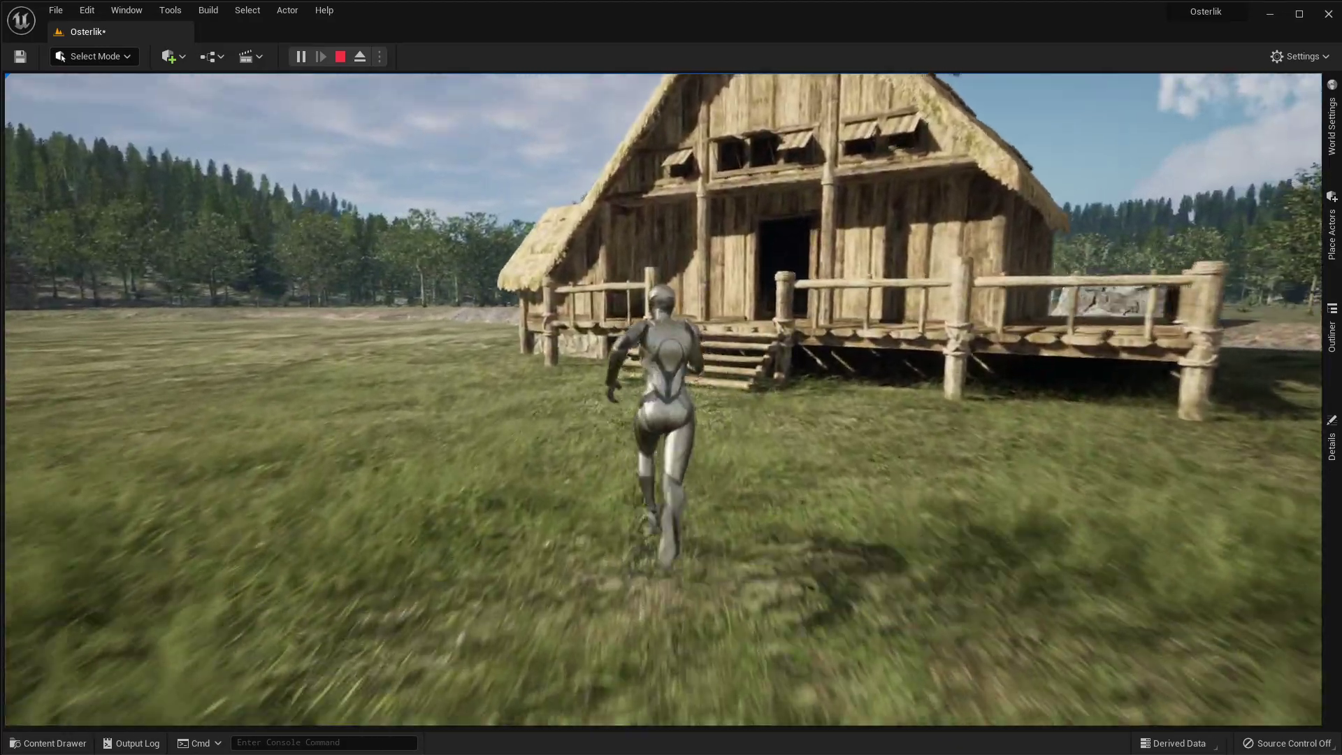
{"action": "key", "text": "w"}
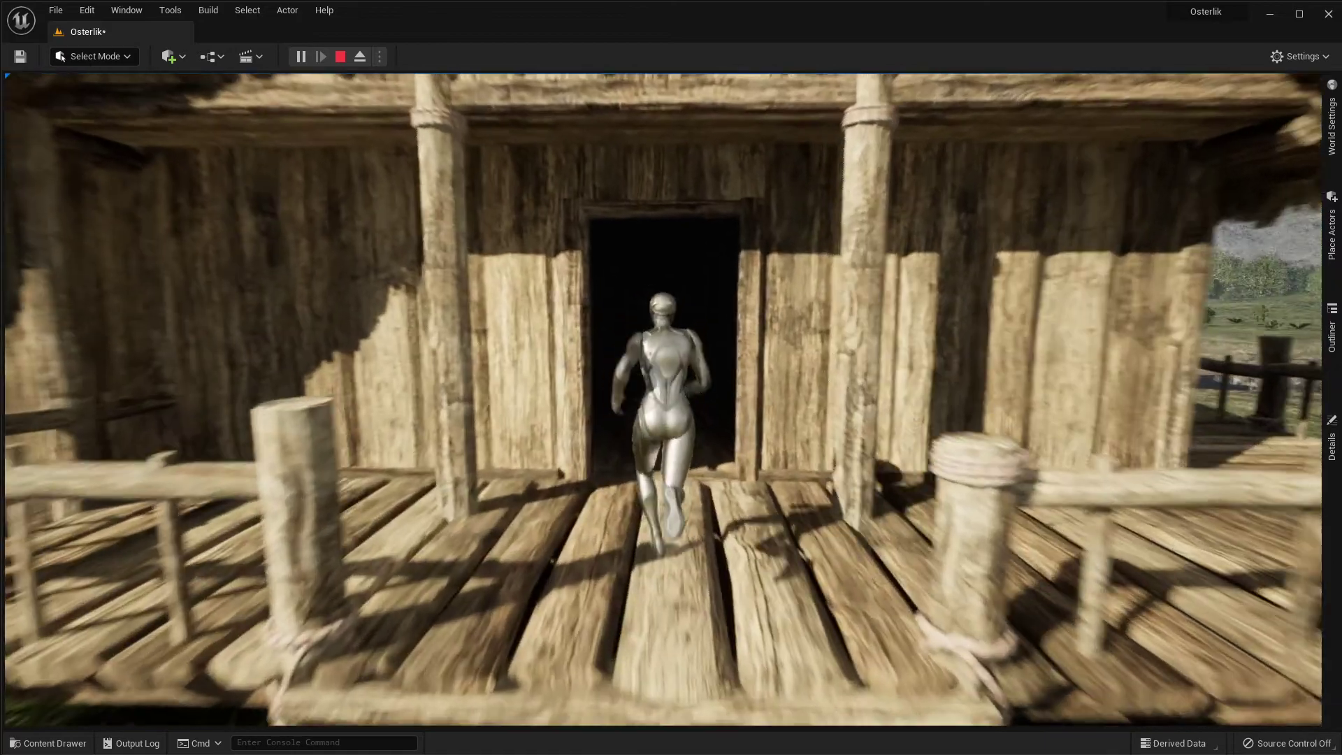
{"action": "key", "text": "w"}
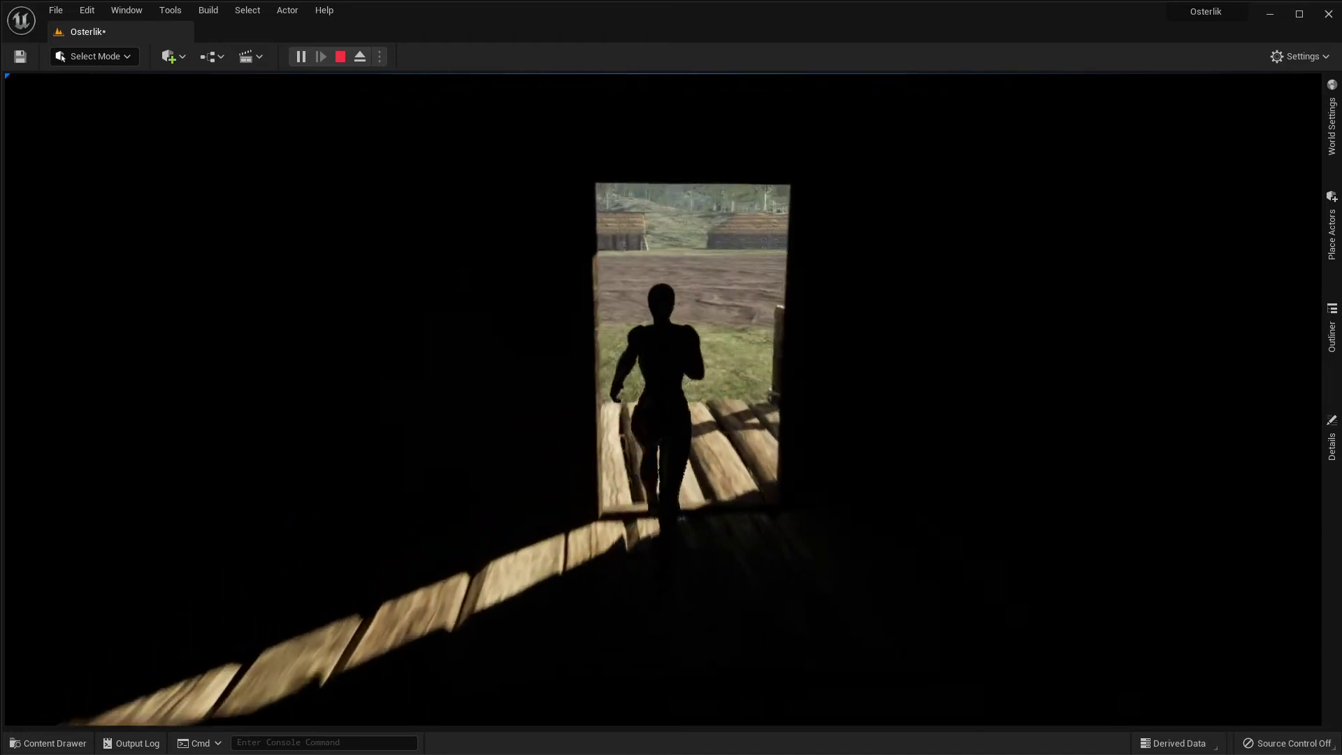
Leave the thatched house and run across the open meadow towards the stone buildings below the hill
{"action": "key", "text": "w"}
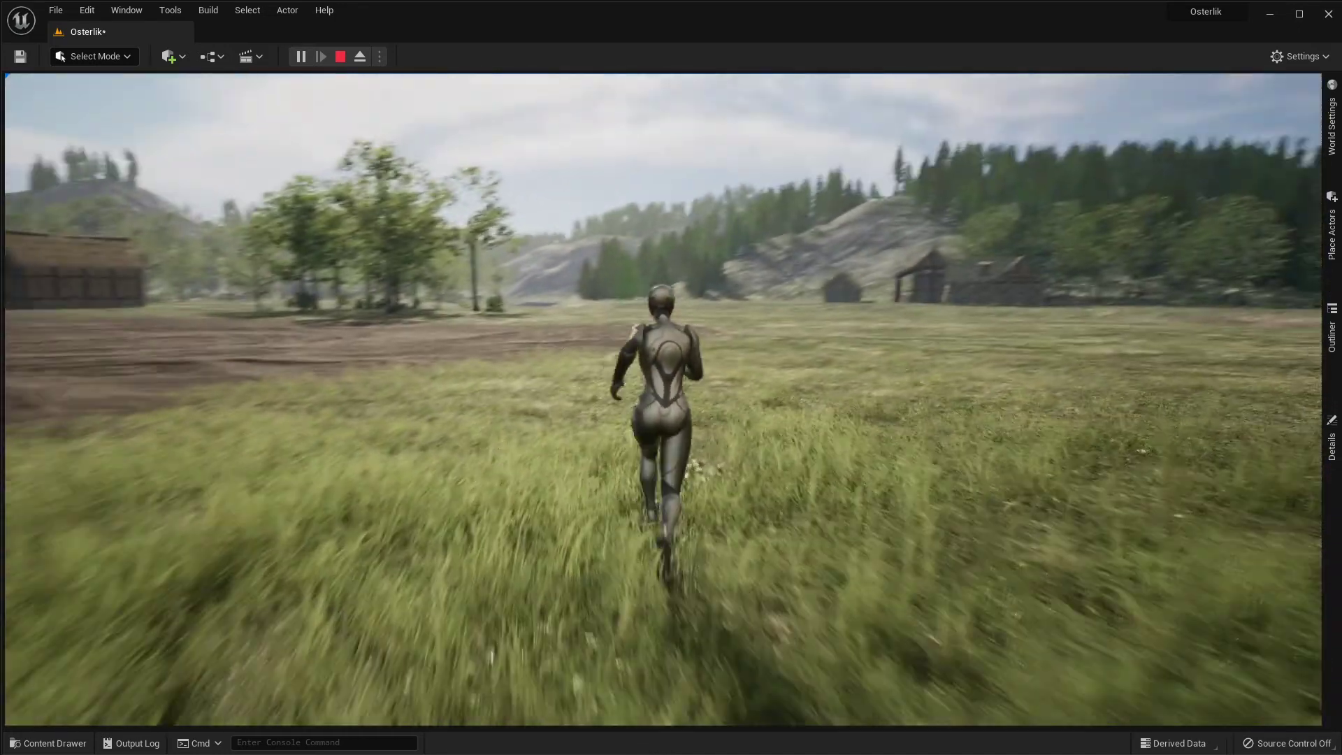
{"action": "key", "text": "w"}
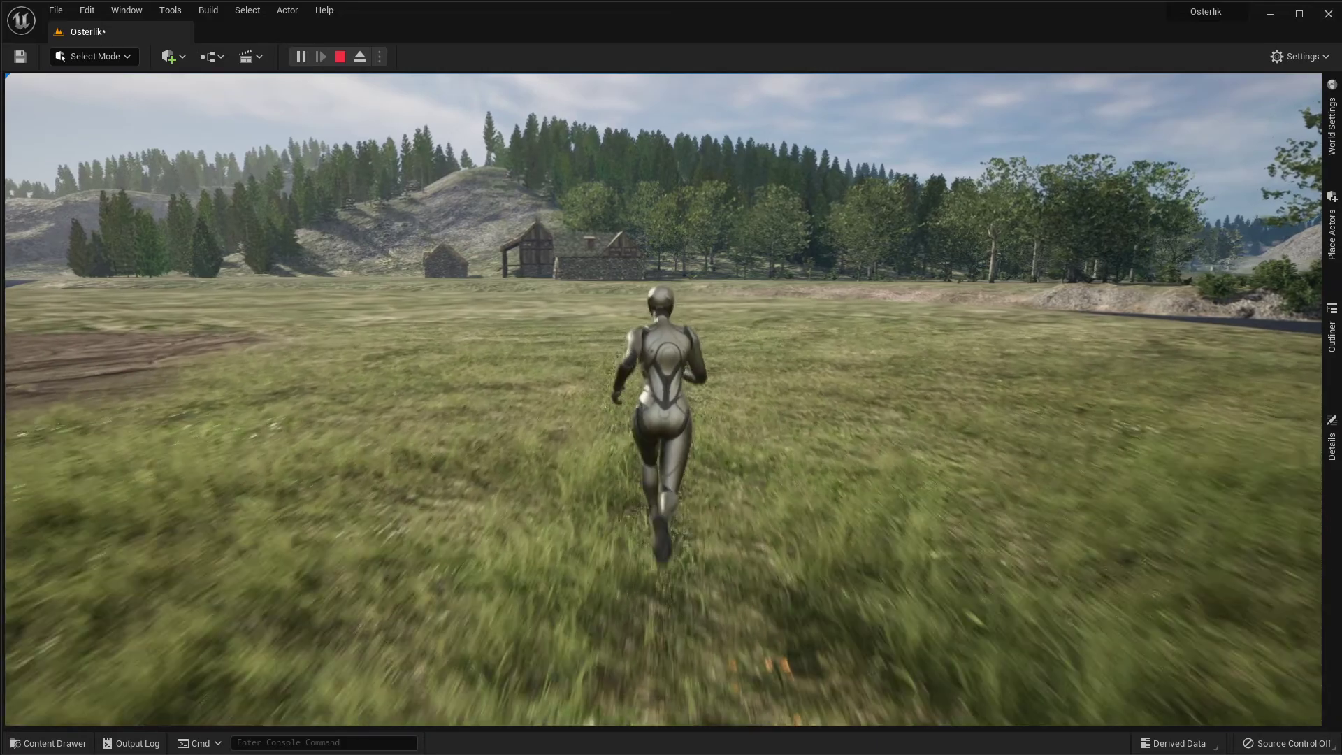
{"action": "key", "text": "w"}
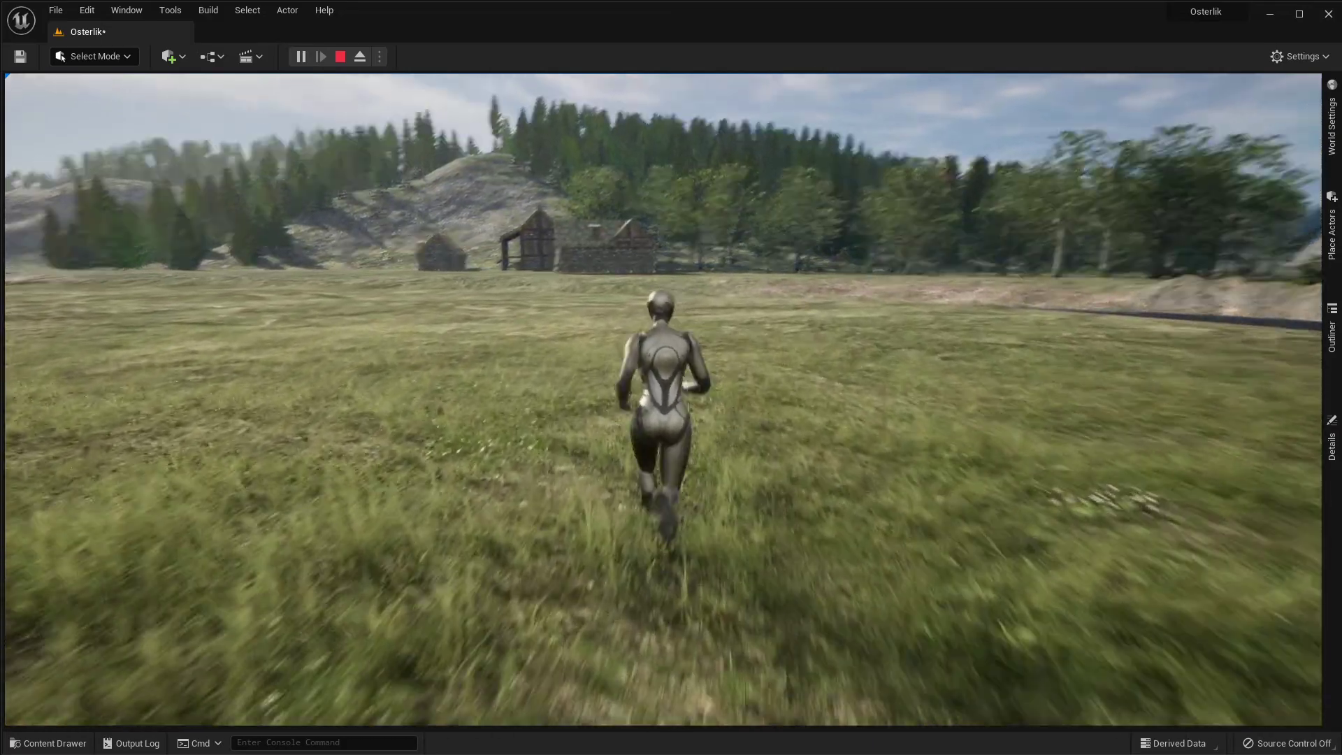
{"action": "key", "text": "w"}
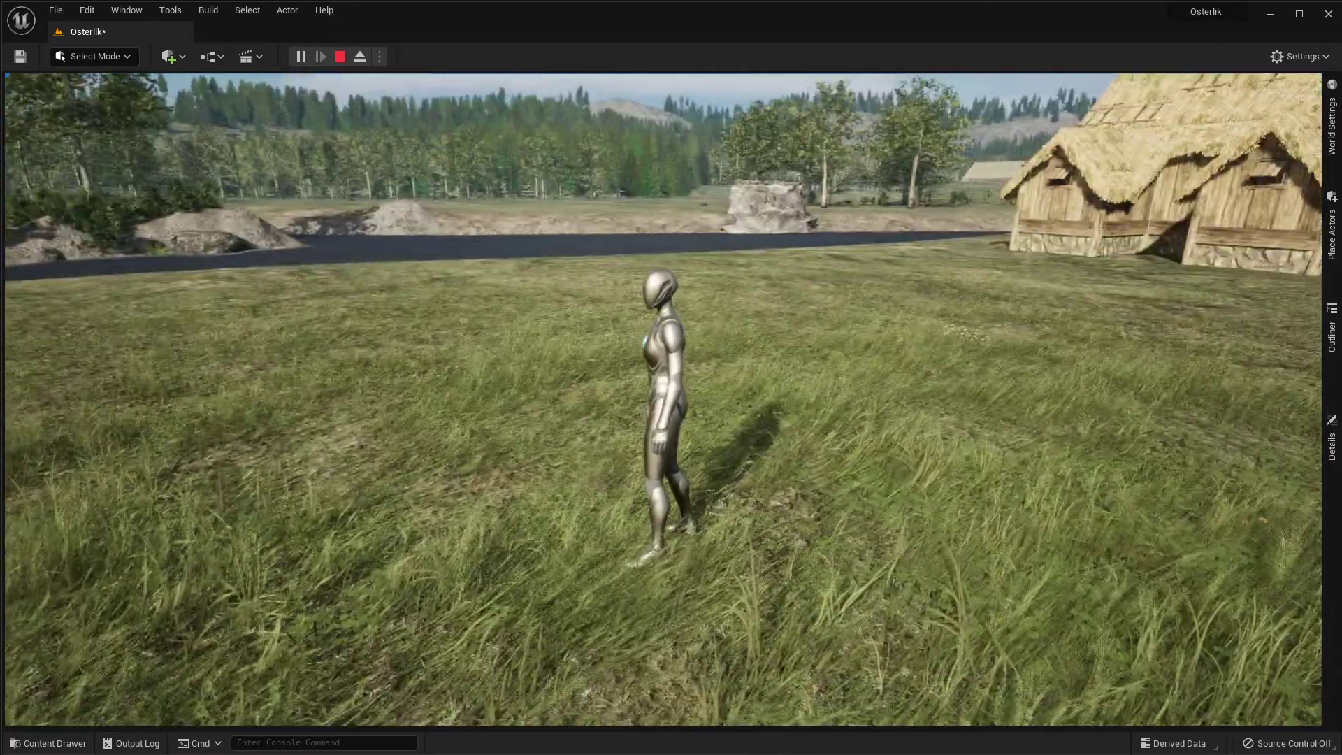
Run the character back along the river and past the shaded side of the thatched house
{"action": "key", "text": "w"}
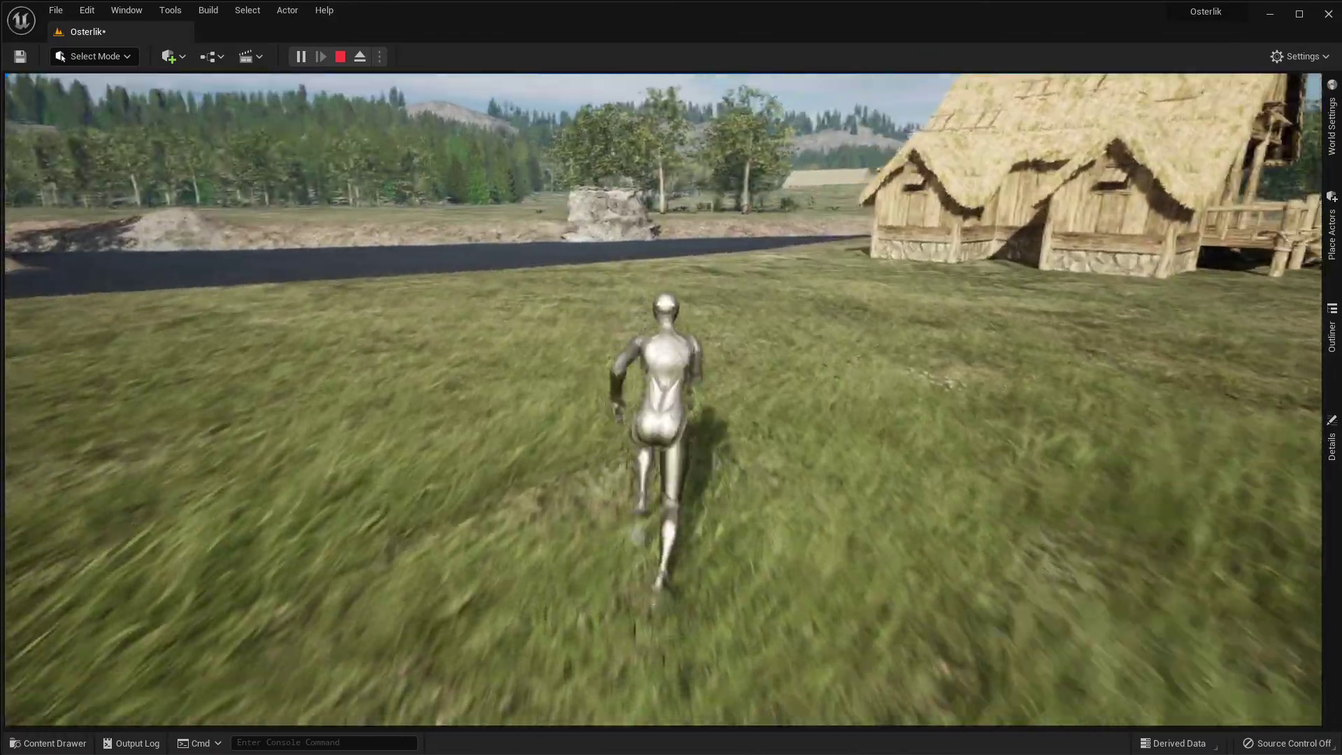
{"action": "key", "text": "w"}
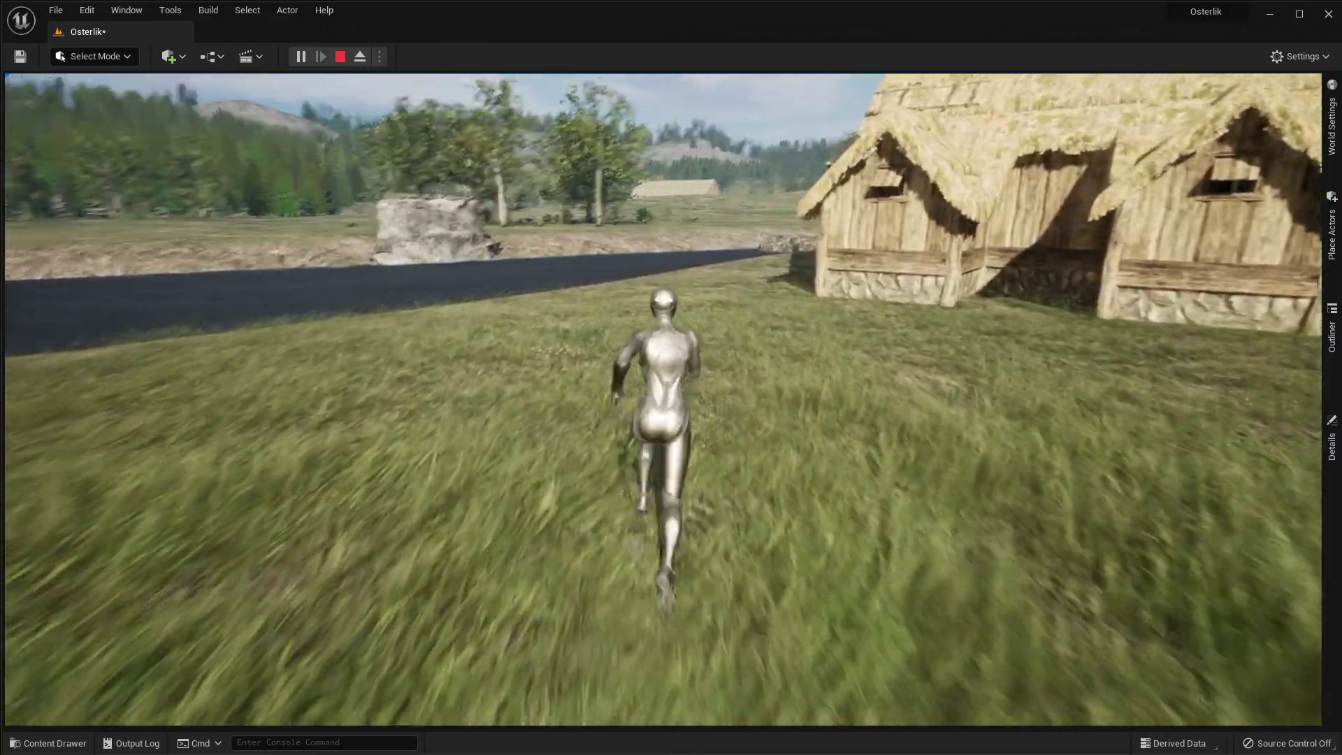
{"action": "key", "text": "w"}
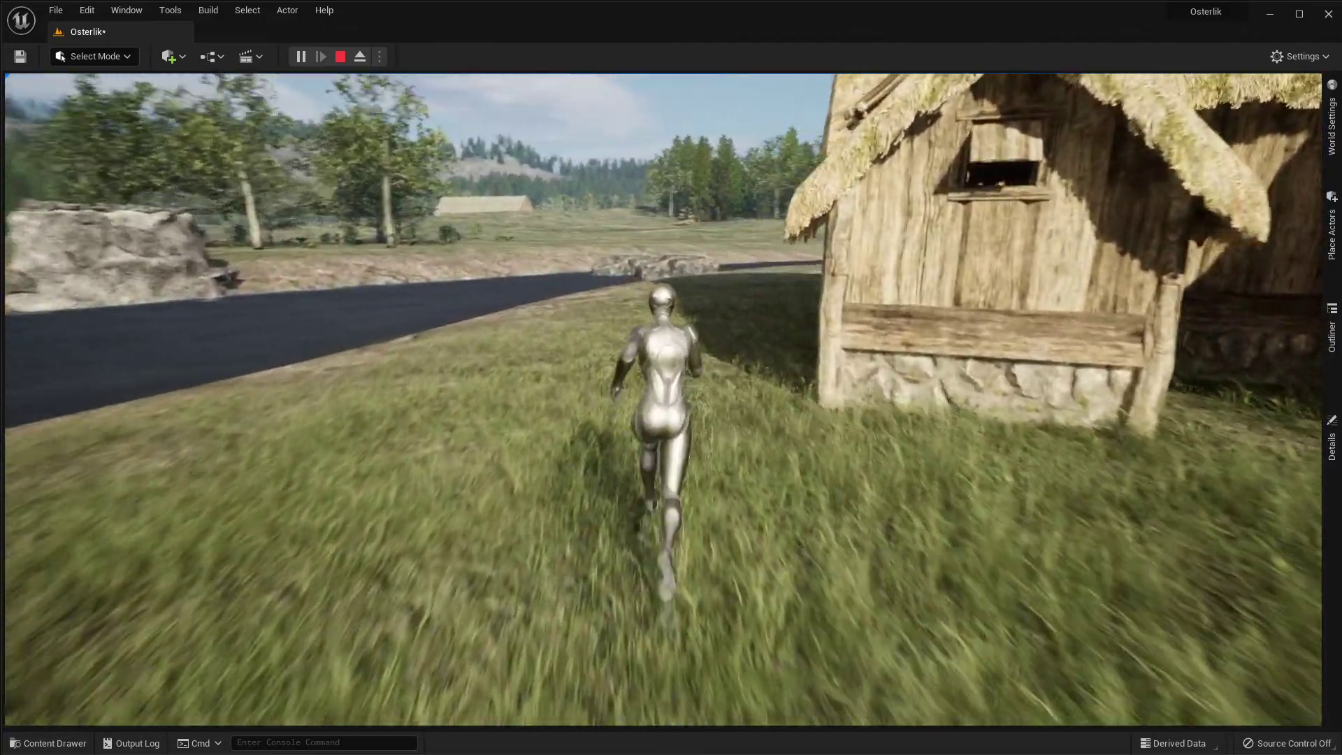
{"action": "key", "text": "w"}
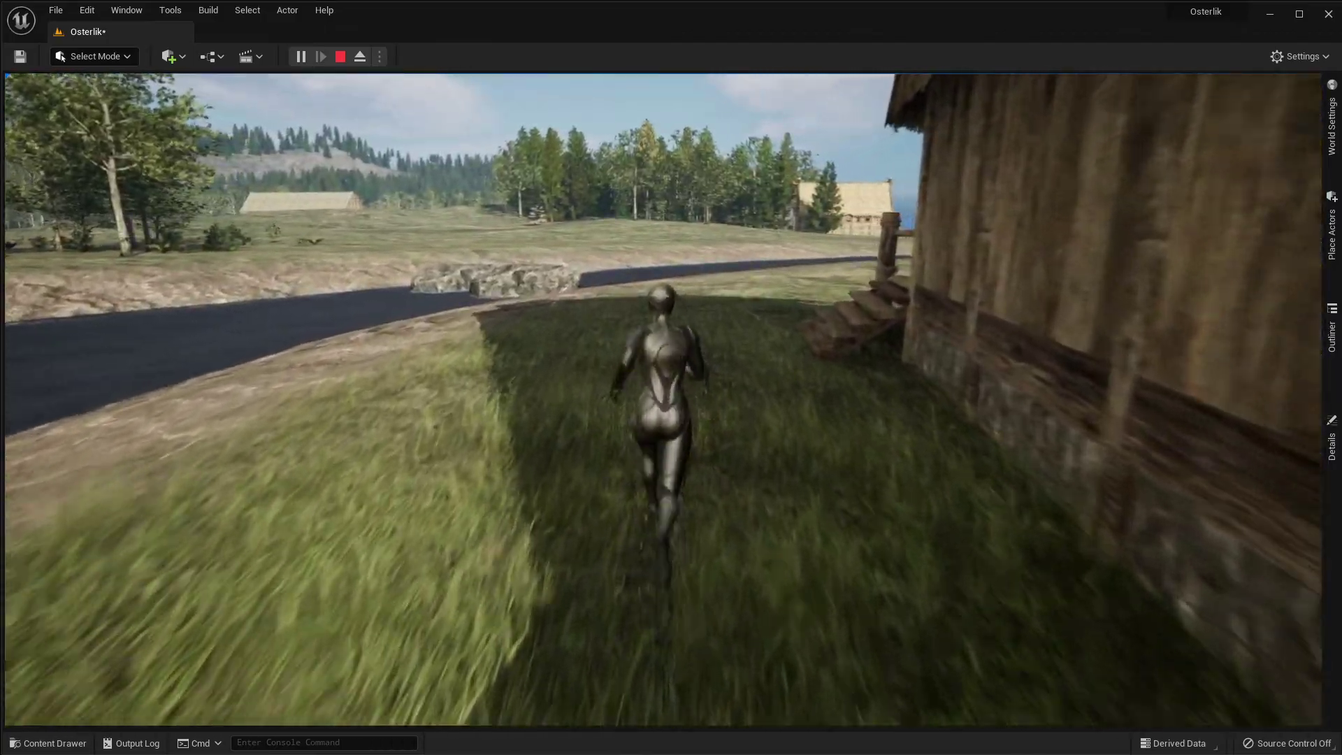
Go down to the sandy riverbank and move the character over the boulders in the river
{"action": "key", "text": "w"}
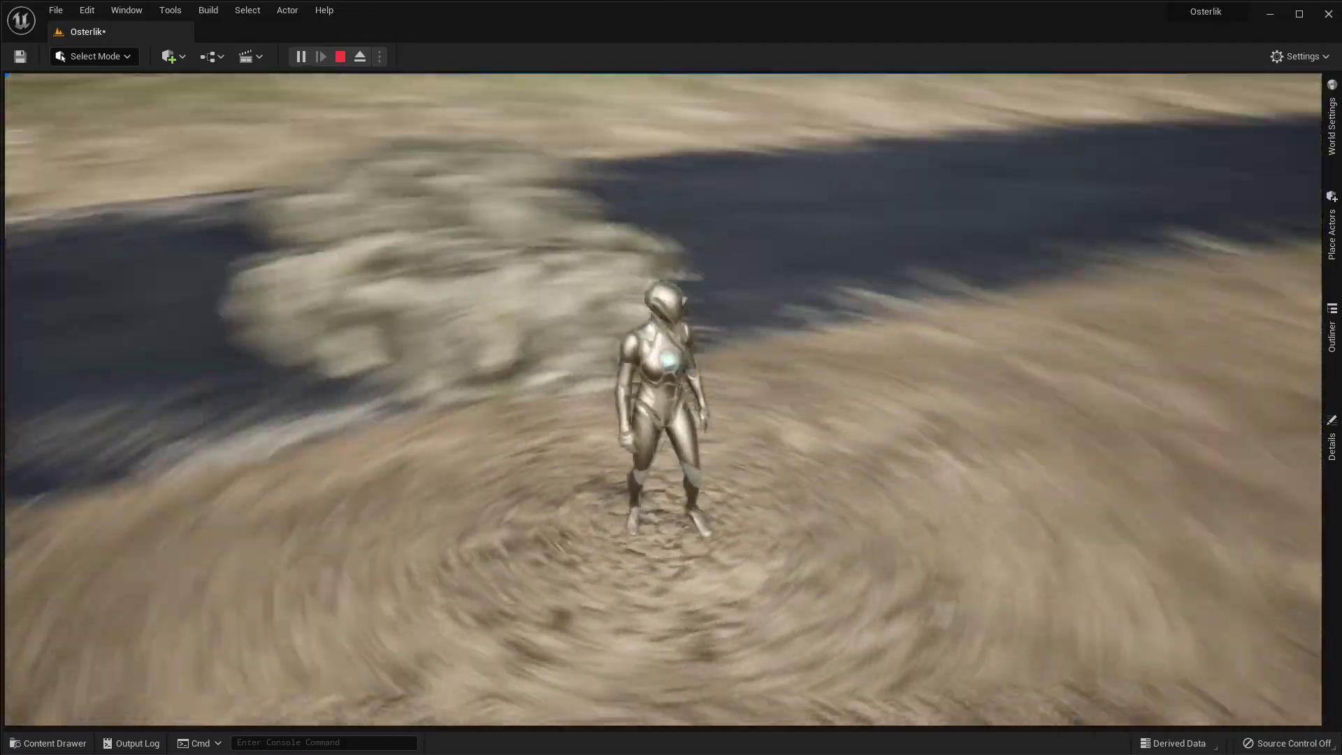
{"action": "key", "text": "w"}
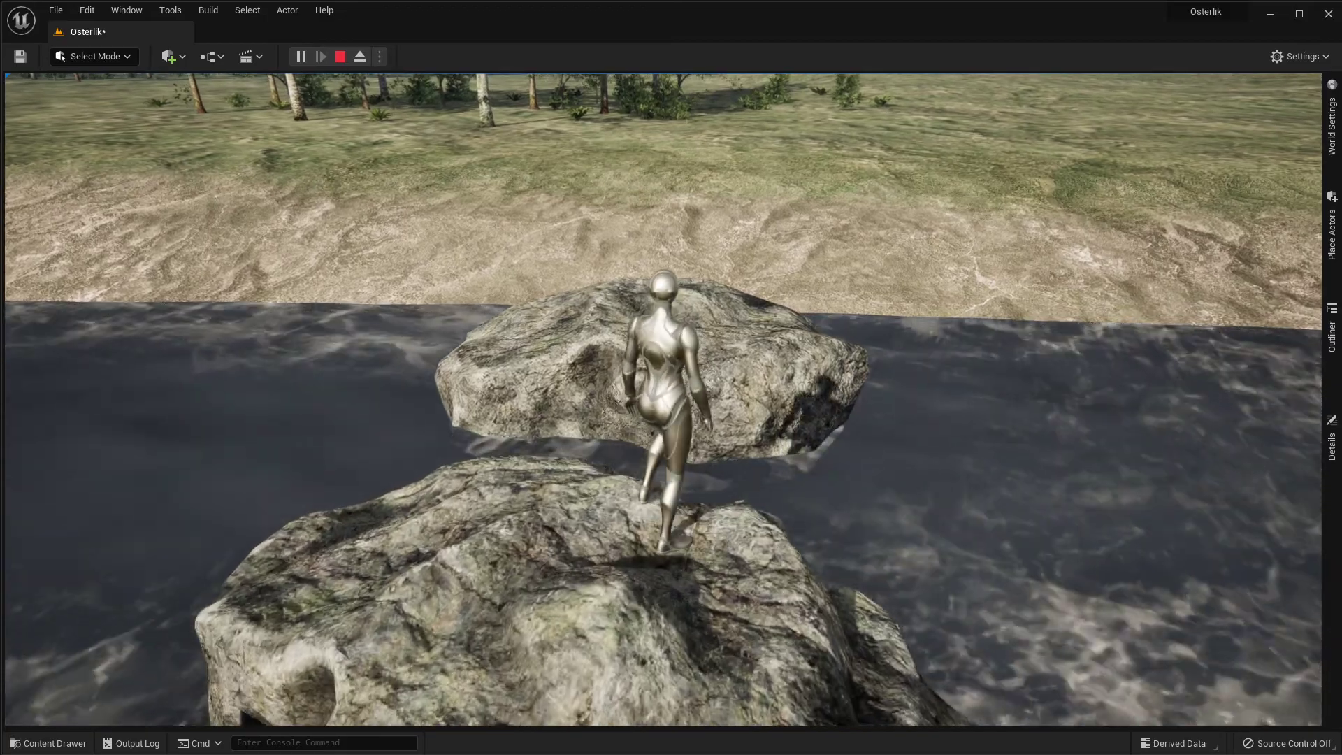
{"action": "key", "text": "w"}
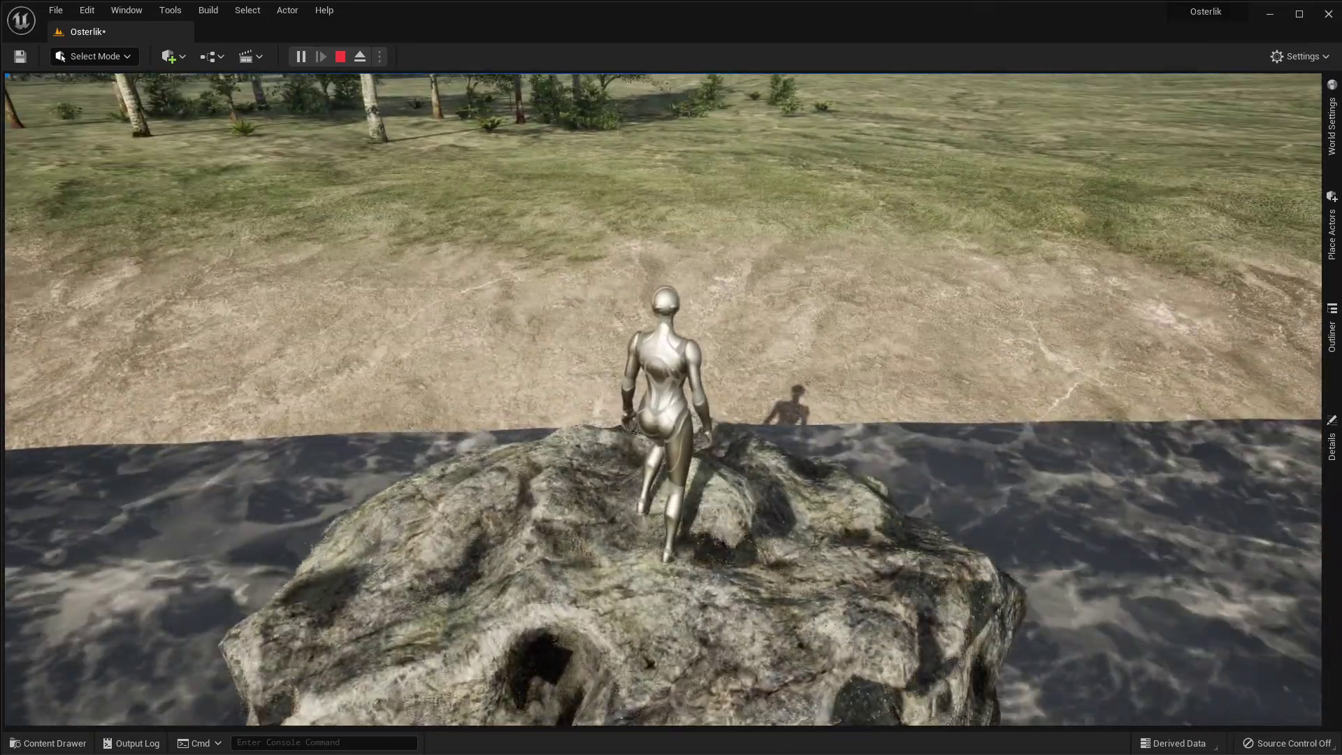
Run the character off the river boulder and across the grassy meadow past the thatched house, and end the play session
{"action": "key", "text": "w"}
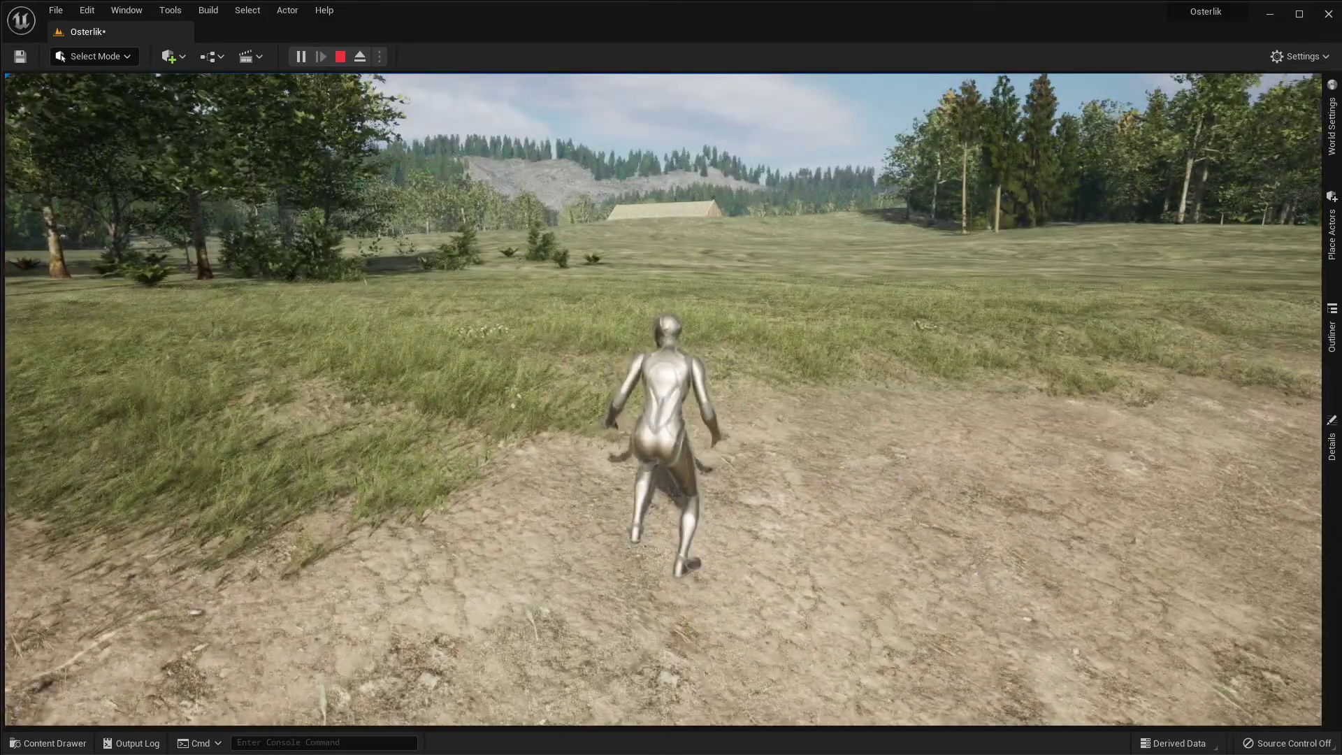
{"action": "key", "text": "w"}
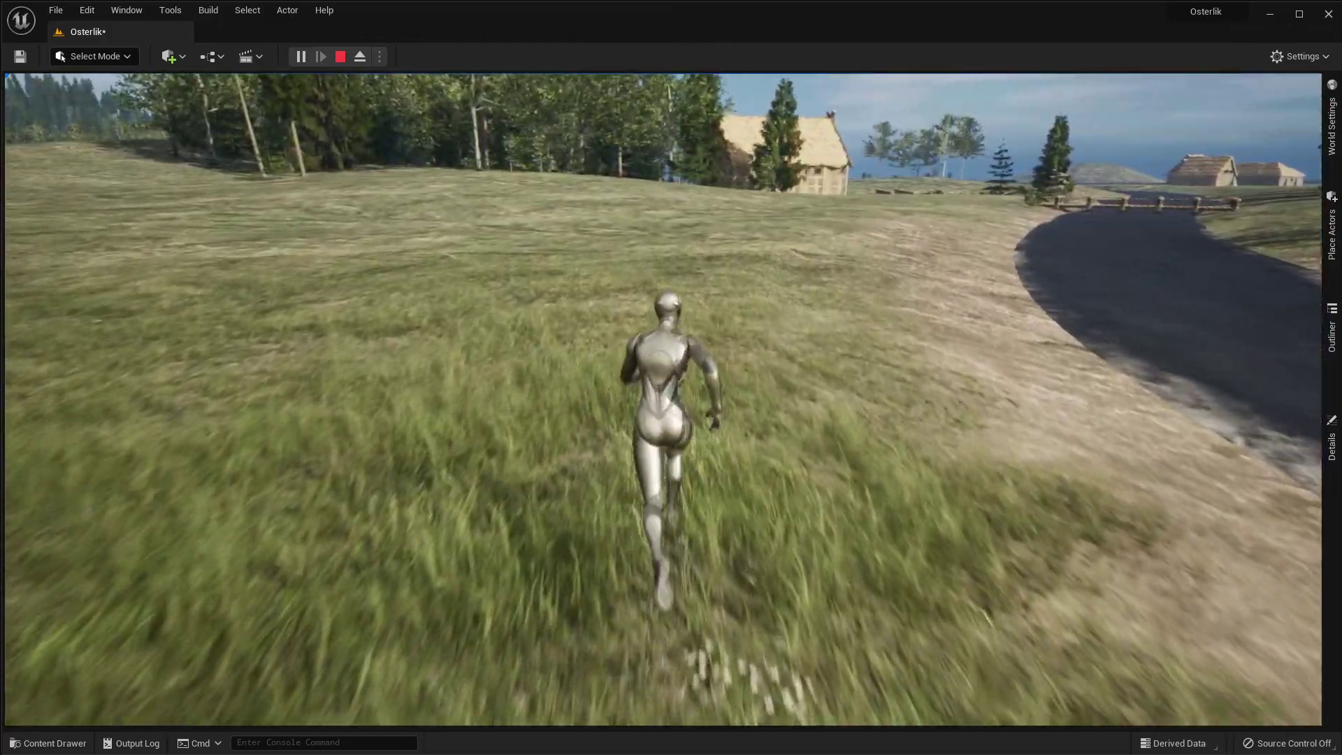
{"action": "key", "text": "w"}
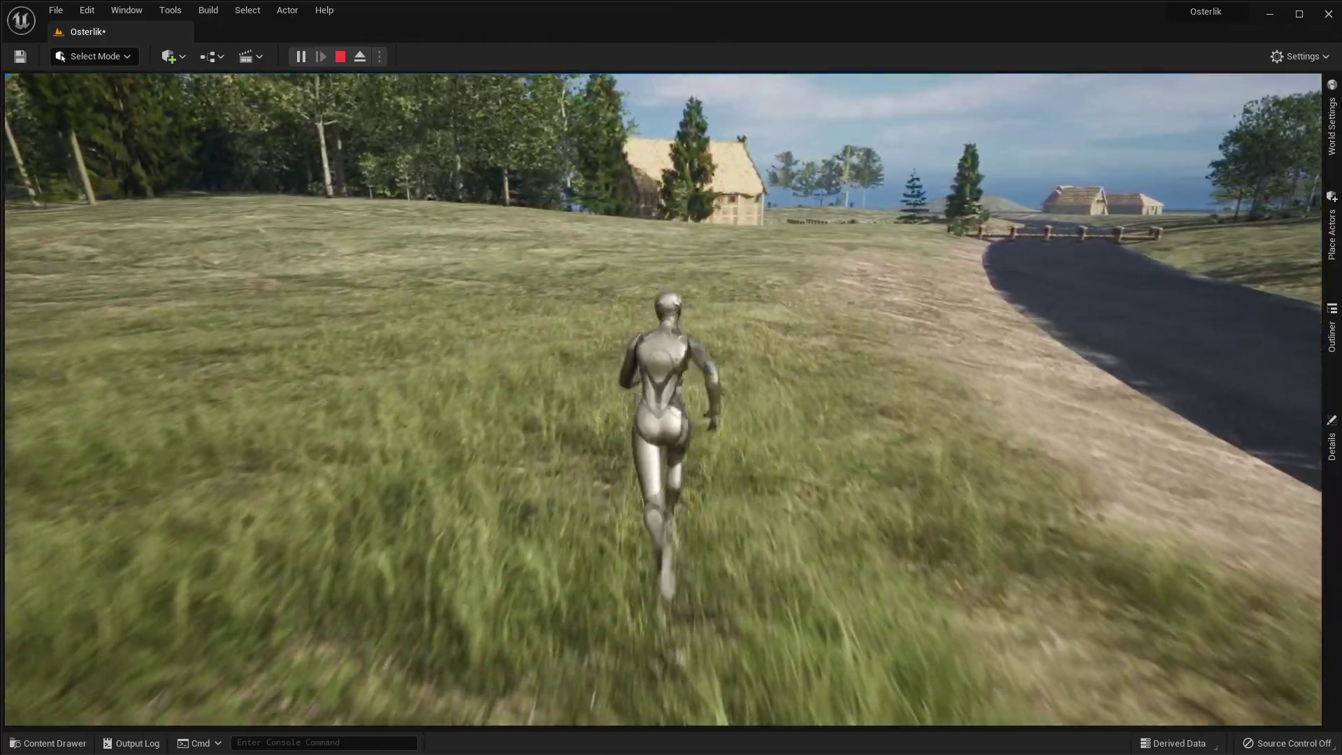
{"action": "key", "text": "w"}
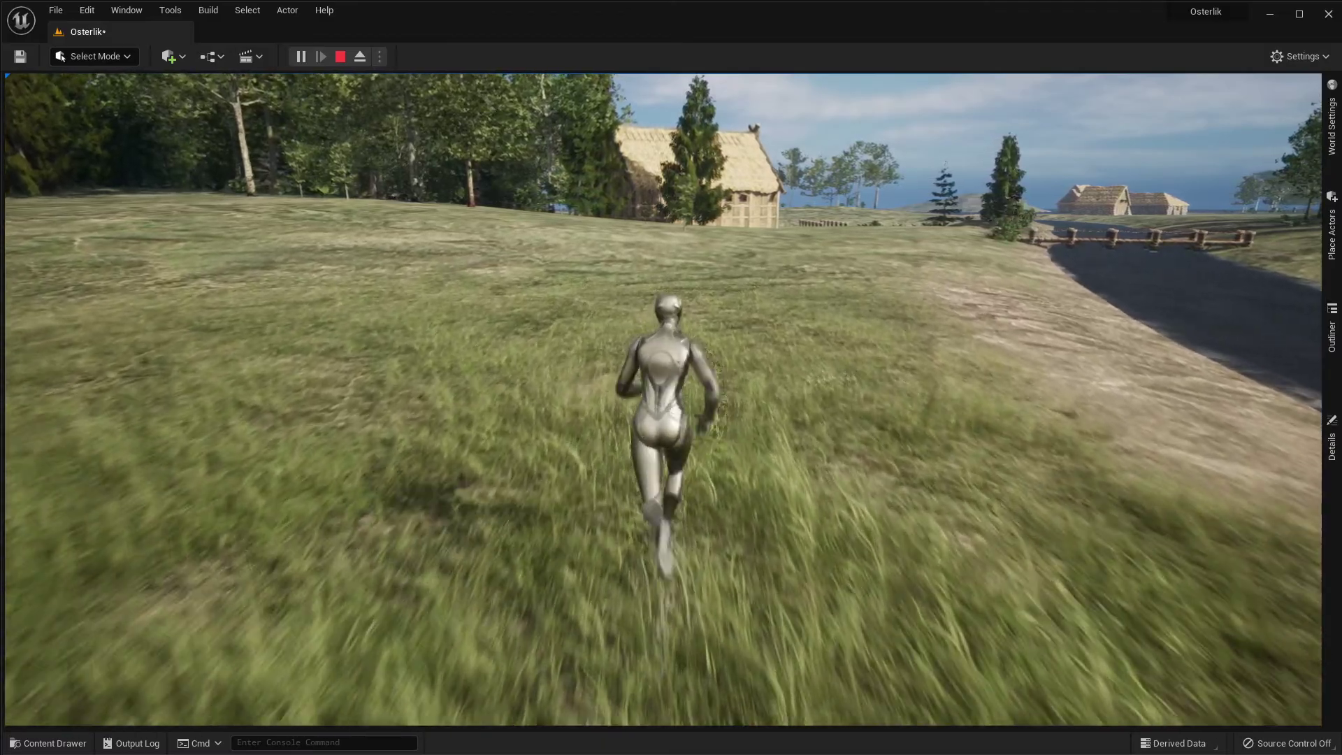
{"action": "key", "text": "w"}
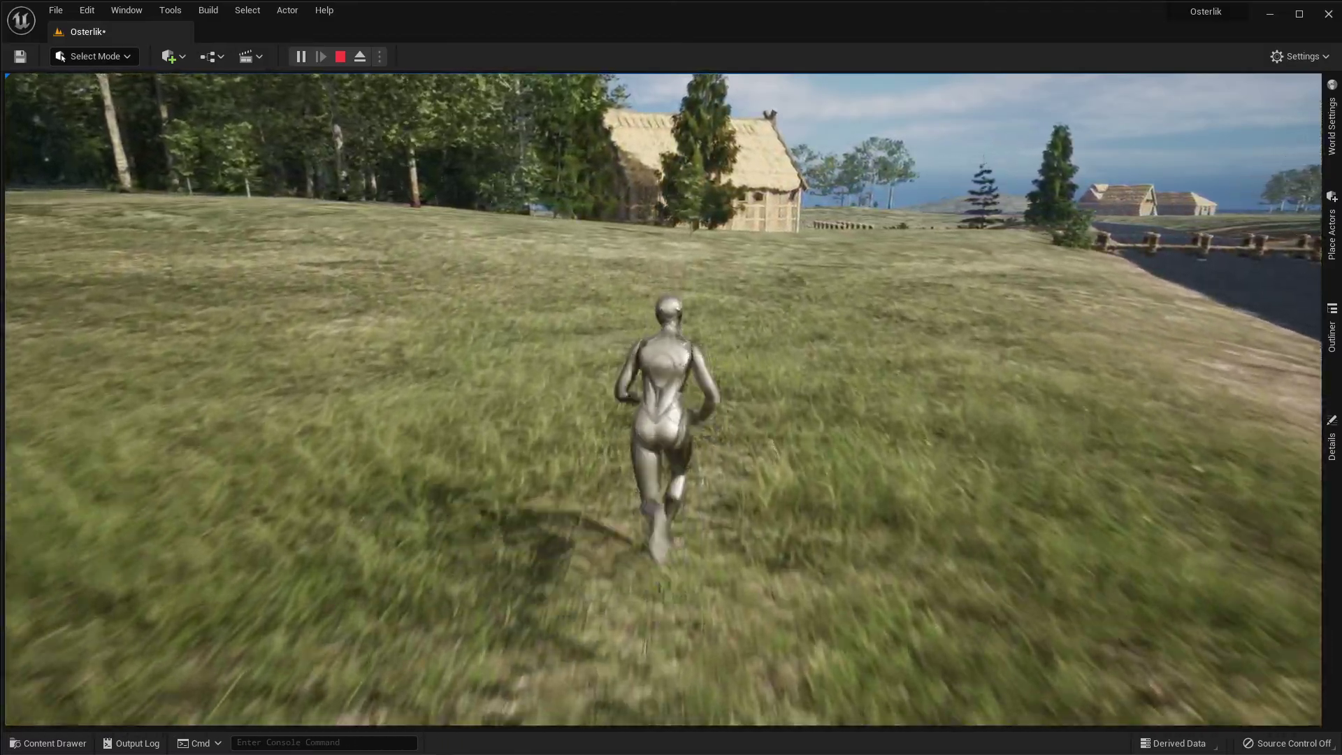
{"action": "key", "text": "w"}
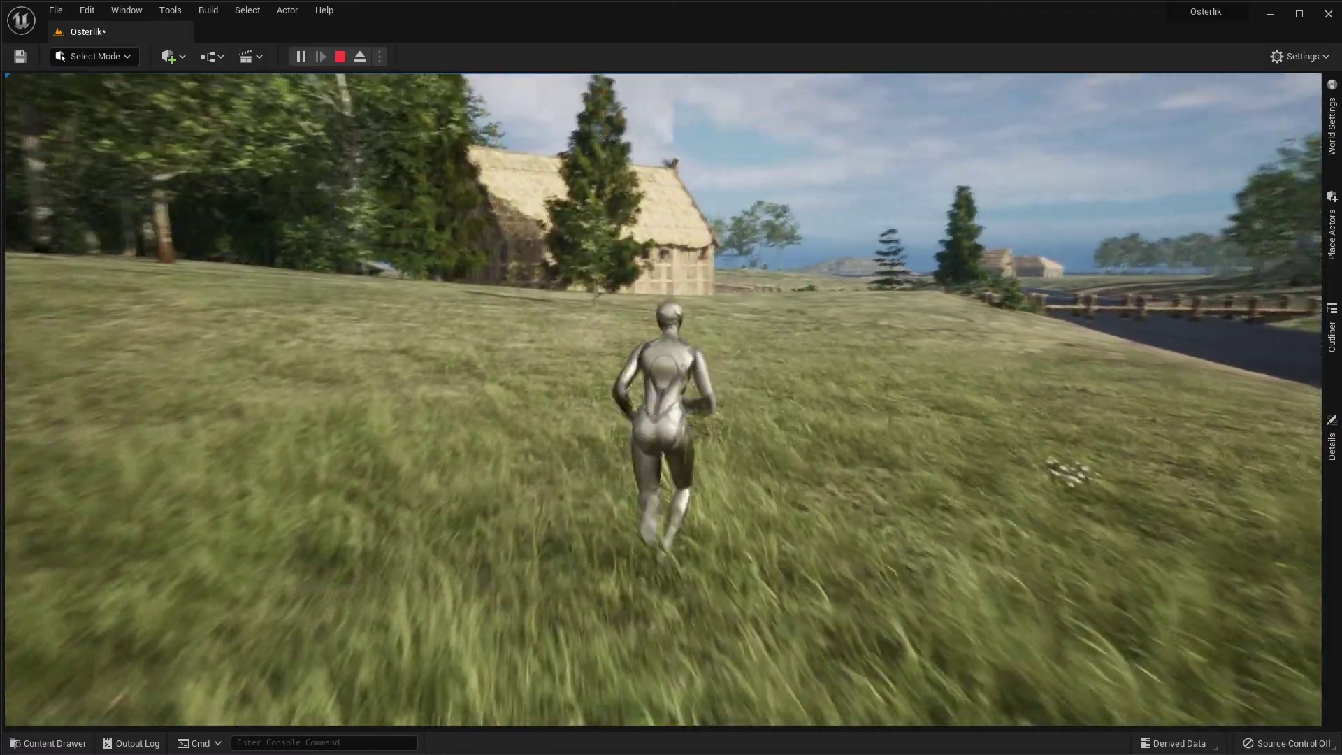
{"action": "key", "text": "w"}
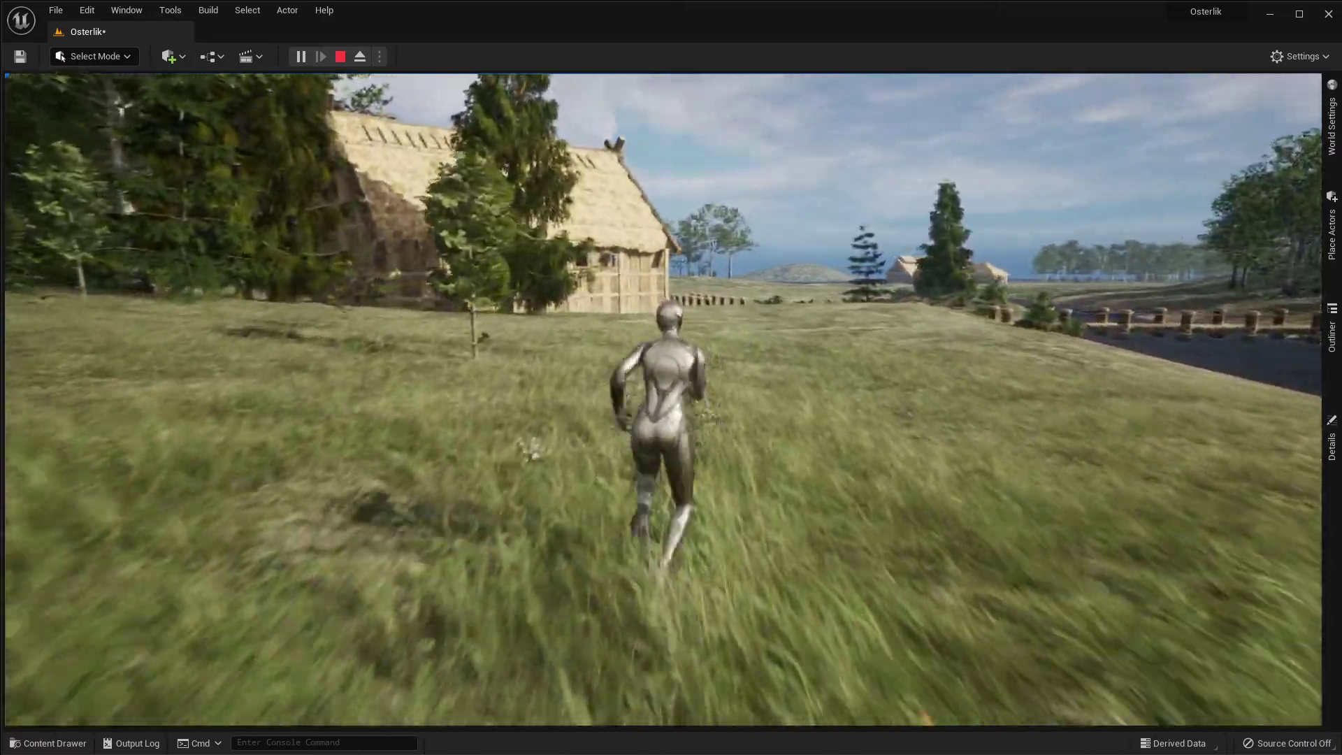
{"action": "key", "text": "w"}
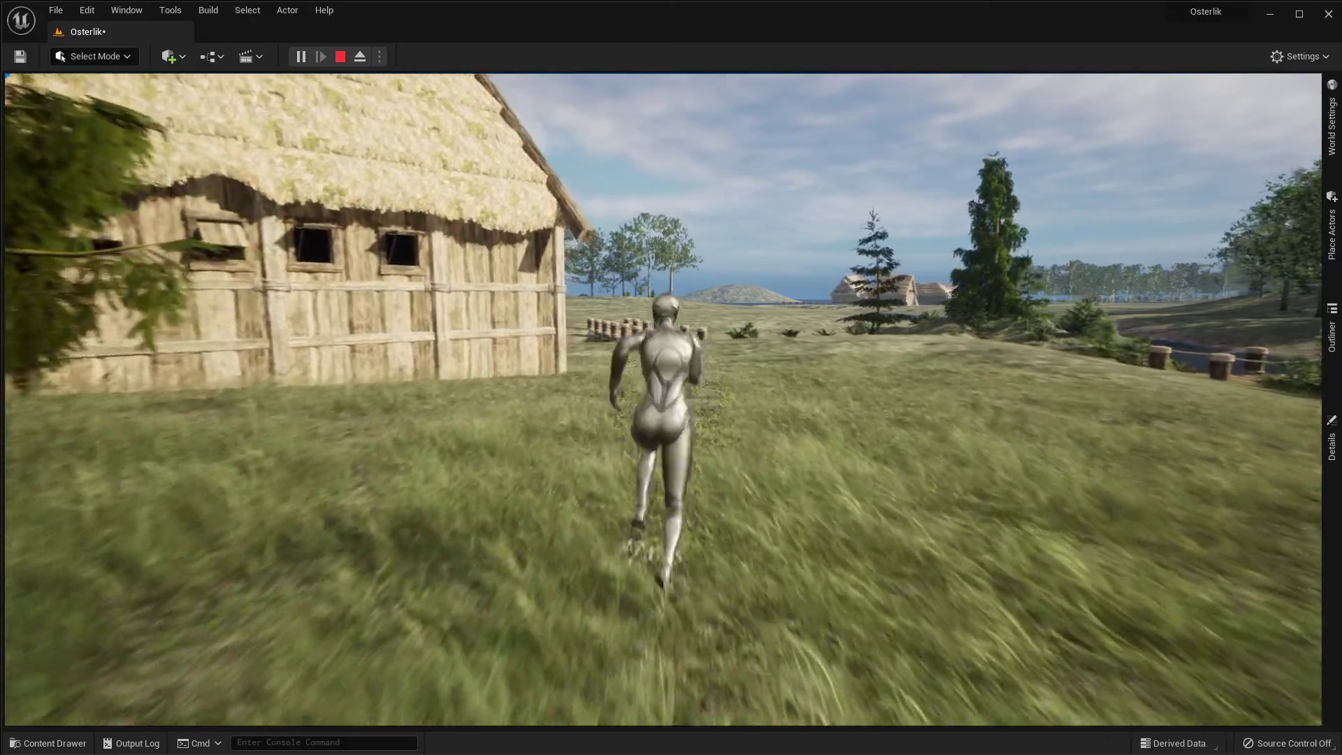
{"action": "key", "text": "w"}
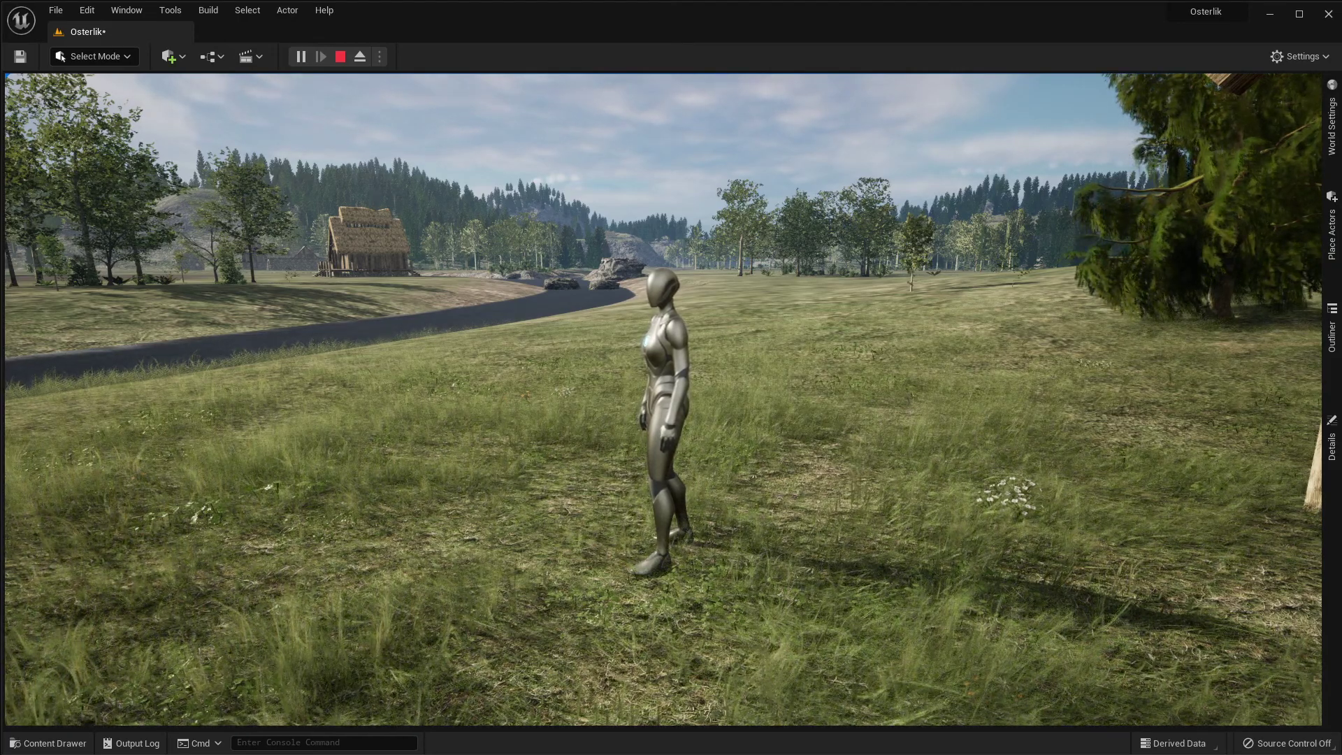
{"action": "key", "text": "Escape"}
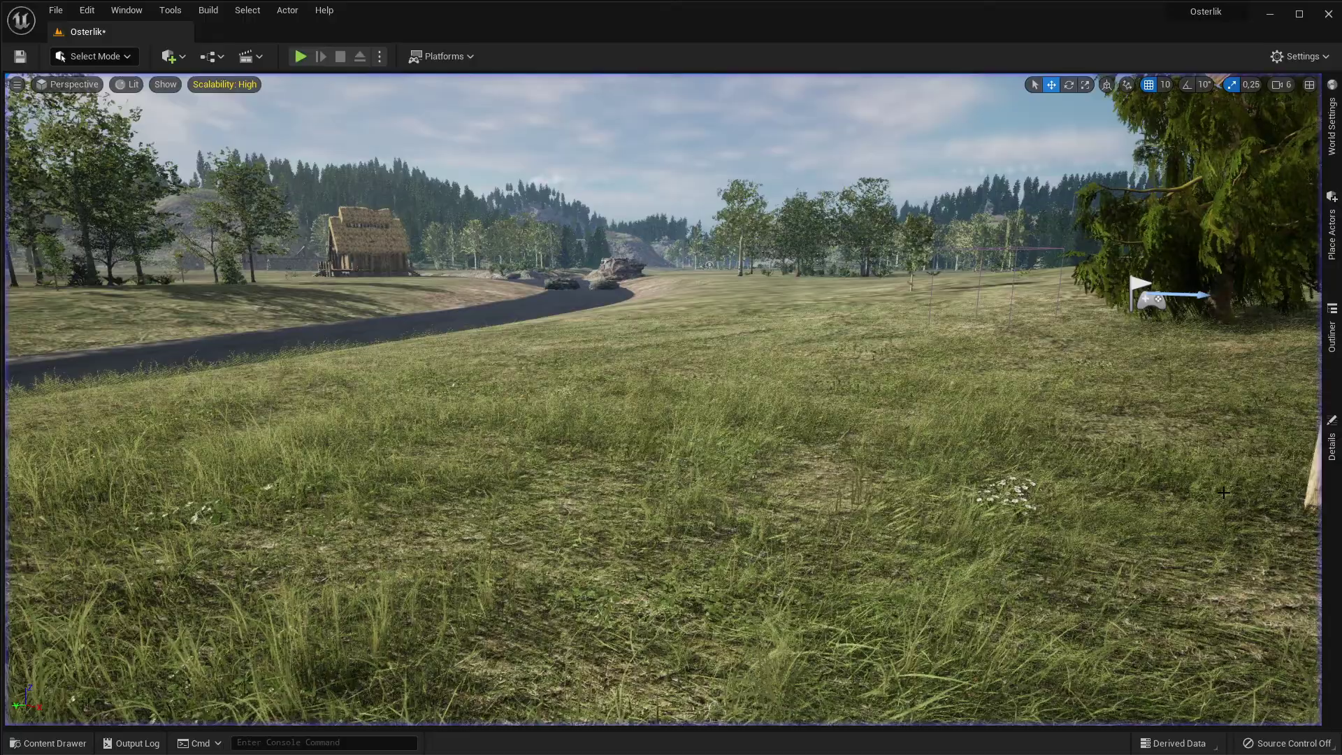
Examine the landscape from the air, covering the river fork, the houses on both banks and the forested hills
{"action": "middle_click_drag", "start_coordinate": [773, 505], "coordinate": [660, 196]}
{"action": "right_click_drag", "start_coordinate": [772, 474], "coordinate": [773, 466]}
{"action": "right_click_drag", "start_coordinate": [763, 534], "coordinate": [713, 529]}
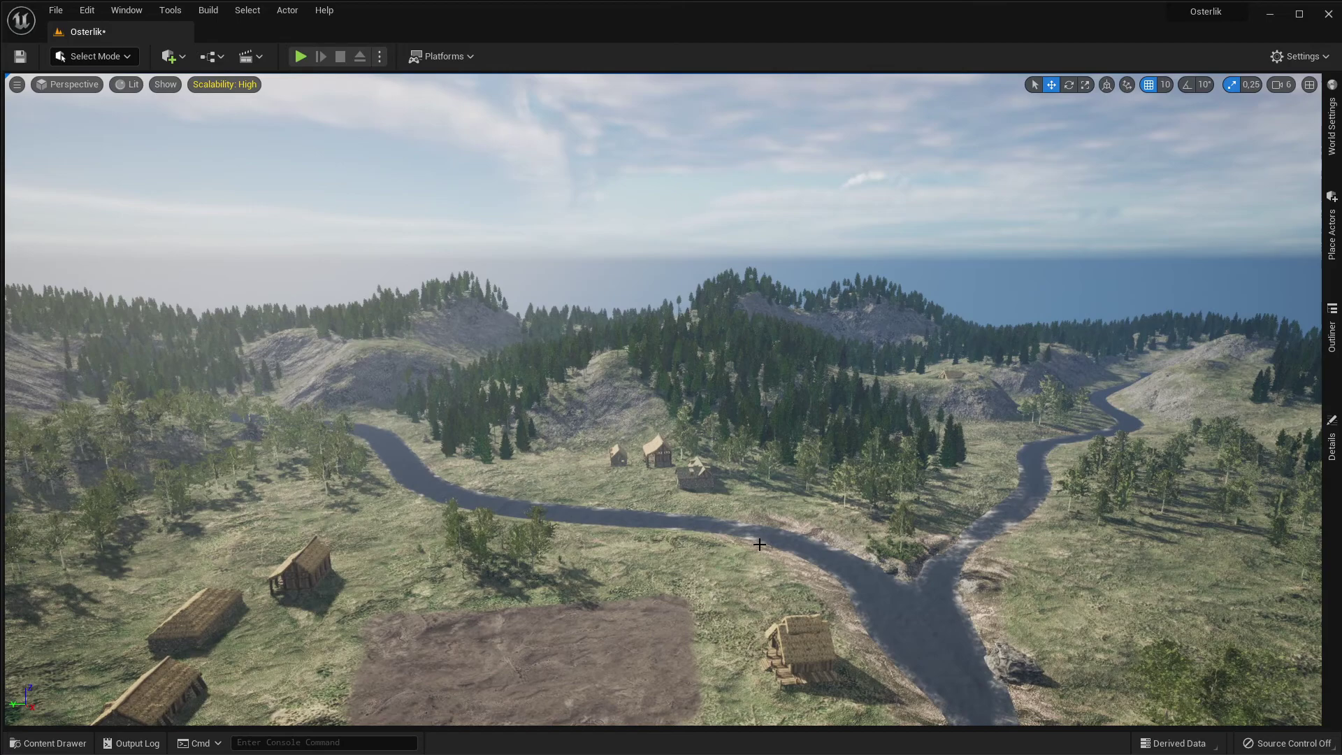
{"action": "middle_click_drag", "start_coordinate": [759, 544], "coordinate": [749, 563]}
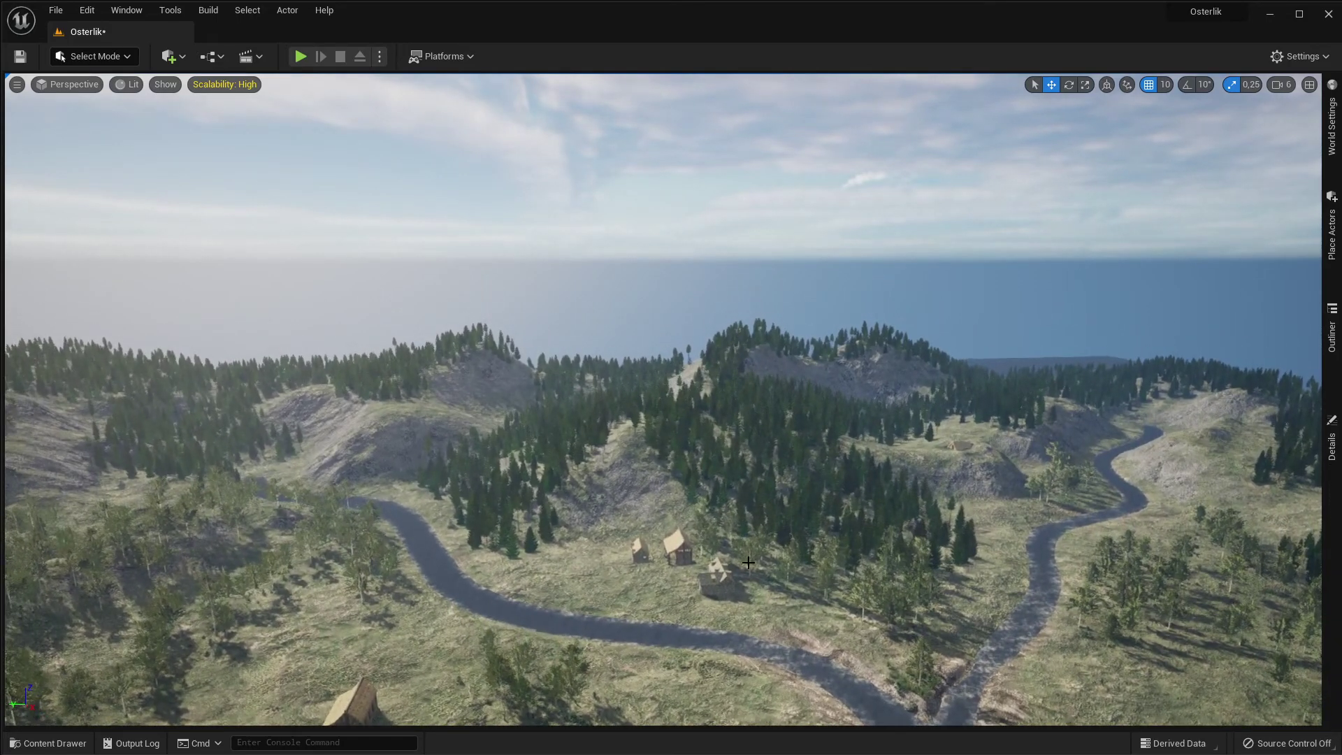
{"action": "right_click_drag", "start_coordinate": [748, 563], "coordinate": [718, 629]}
{"action": "right_click_drag", "start_coordinate": [739, 578], "coordinate": [439, 578]}
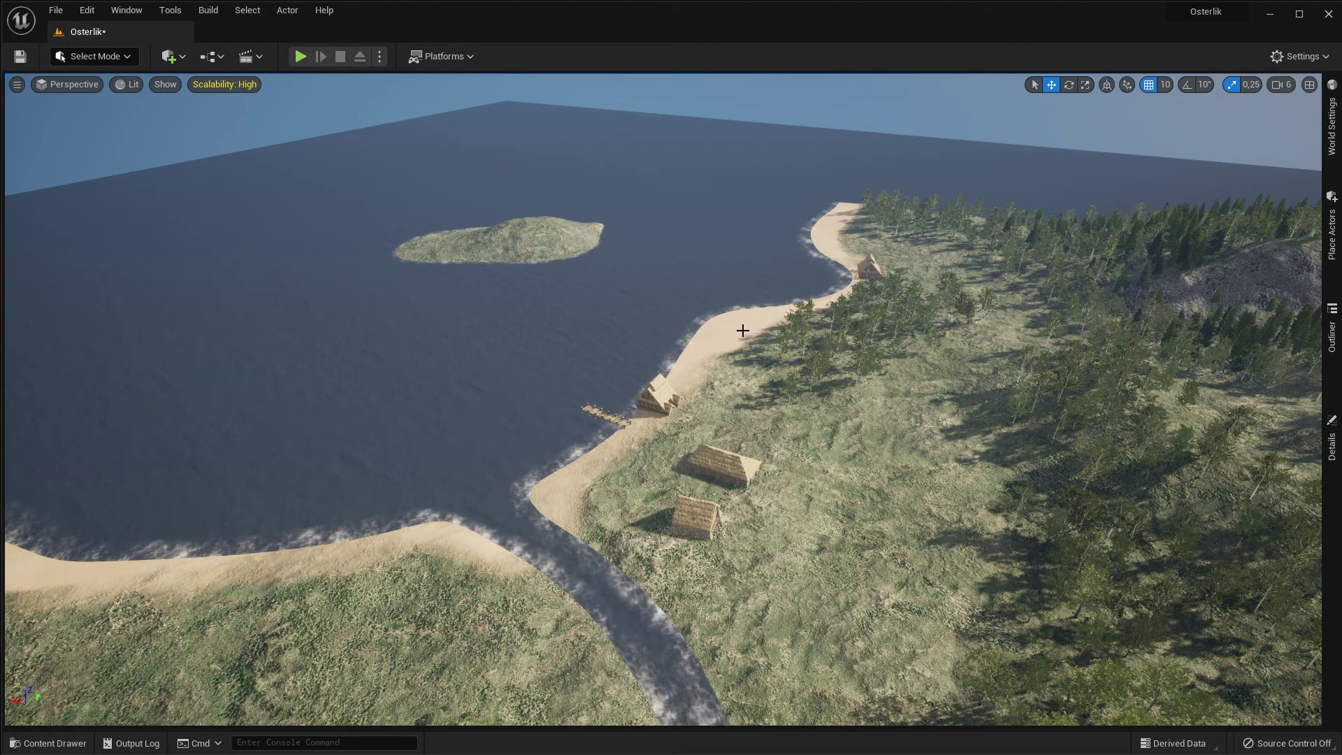
Survey the sandy coast with its huts and island from above, and look over the ploughed fields and houses near the river fork
{"action": "right_click_drag", "start_coordinate": [663, 398], "coordinate": [506, 267]}
{"action": "right_click_drag", "start_coordinate": [506, 382], "coordinate": [233, 388]}
{"action": "right_click_drag", "start_coordinate": [662, 398], "coordinate": [324, 398]}
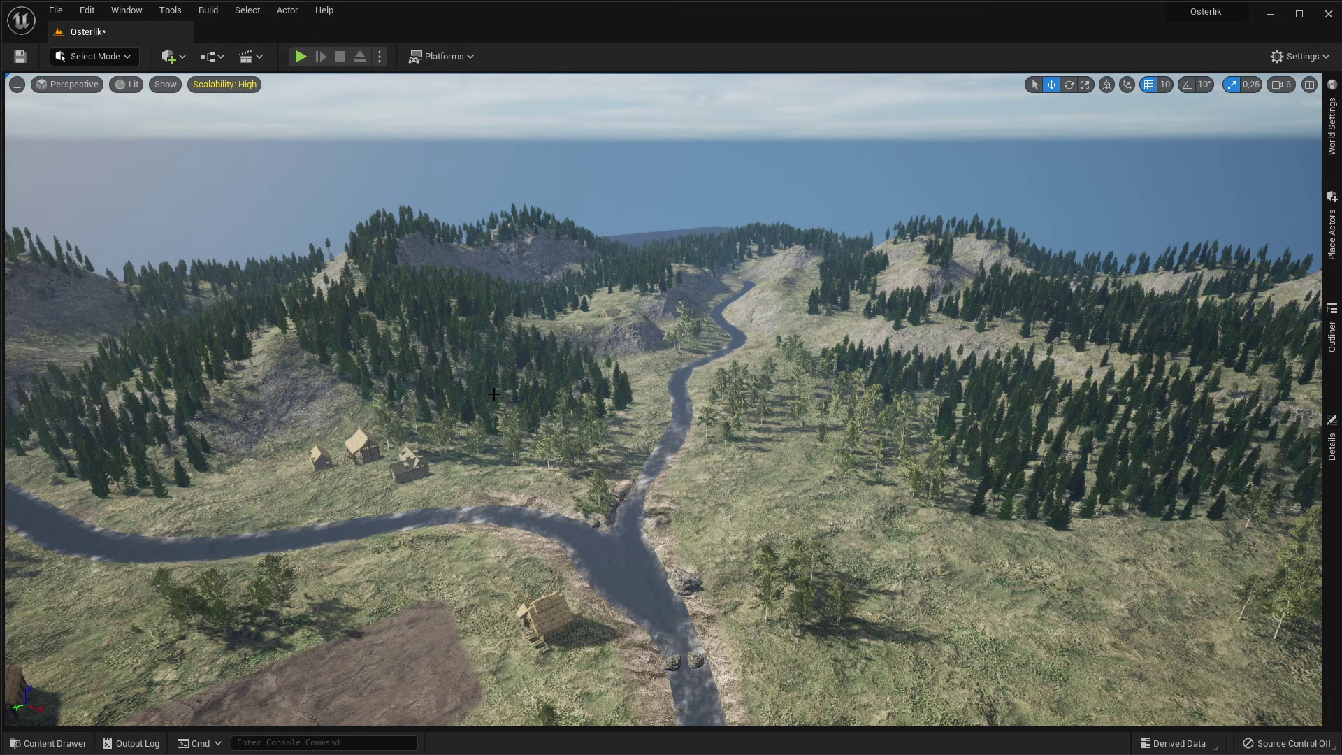
{"action": "right_click_drag", "start_coordinate": [501, 440], "coordinate": [183, 663]}
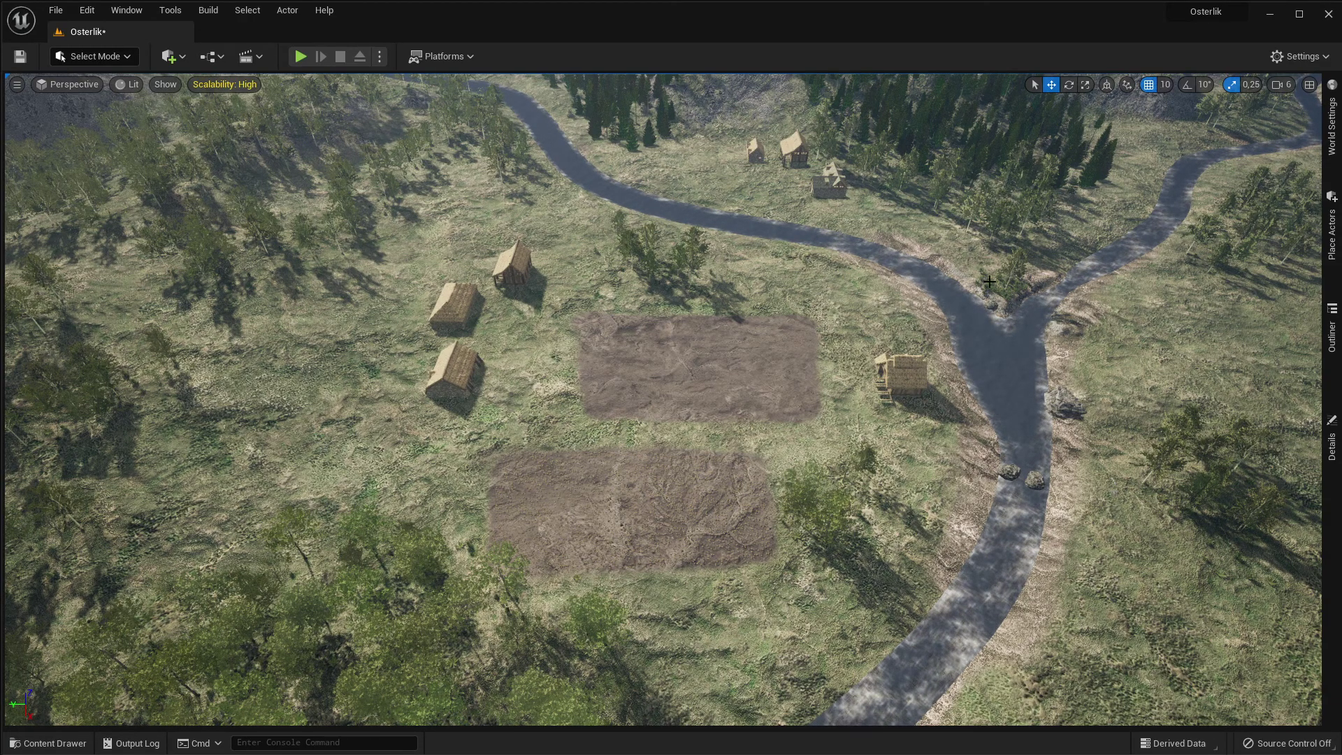
{"action": "right_click_drag", "start_coordinate": [791, 294], "coordinate": [248, 294]}
{"action": "right_click_drag", "start_coordinate": [590, 293], "coordinate": [1160, 293]}
{"action": "right_click_drag", "start_coordinate": [791, 328], "coordinate": [791, 297]}
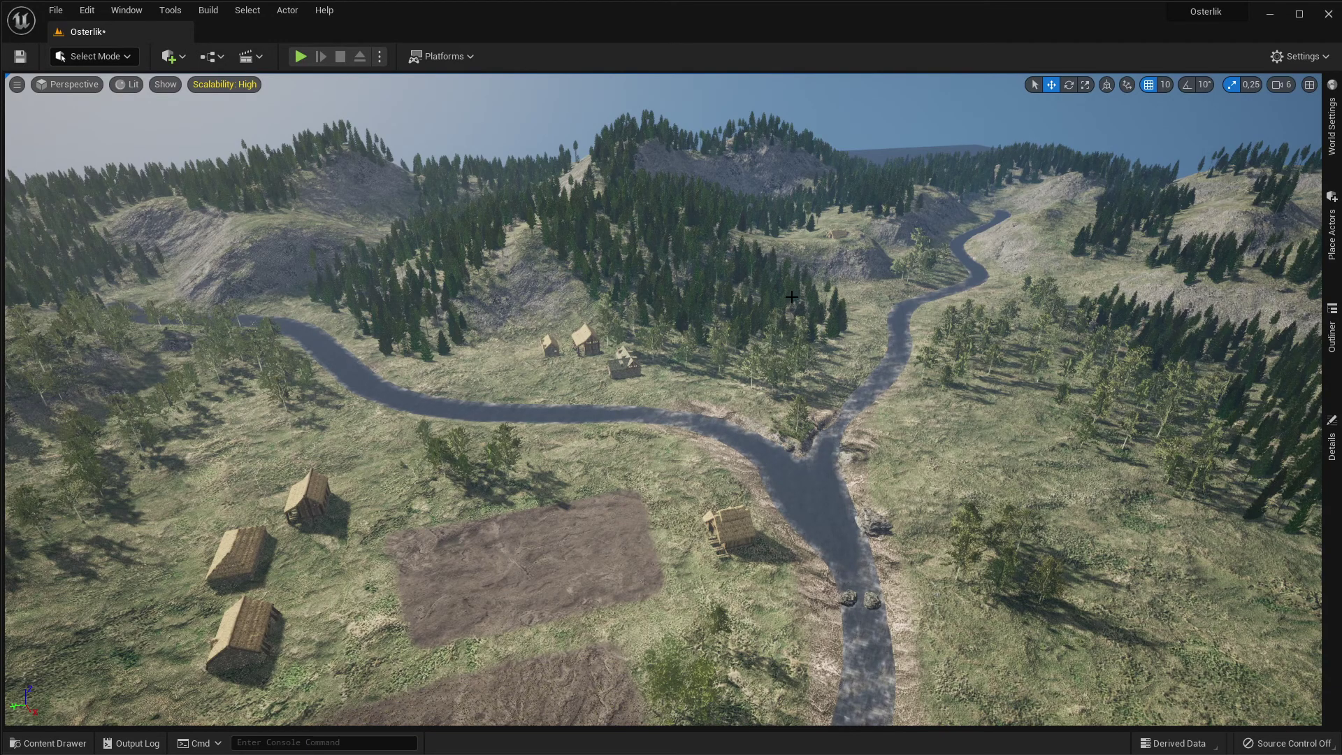